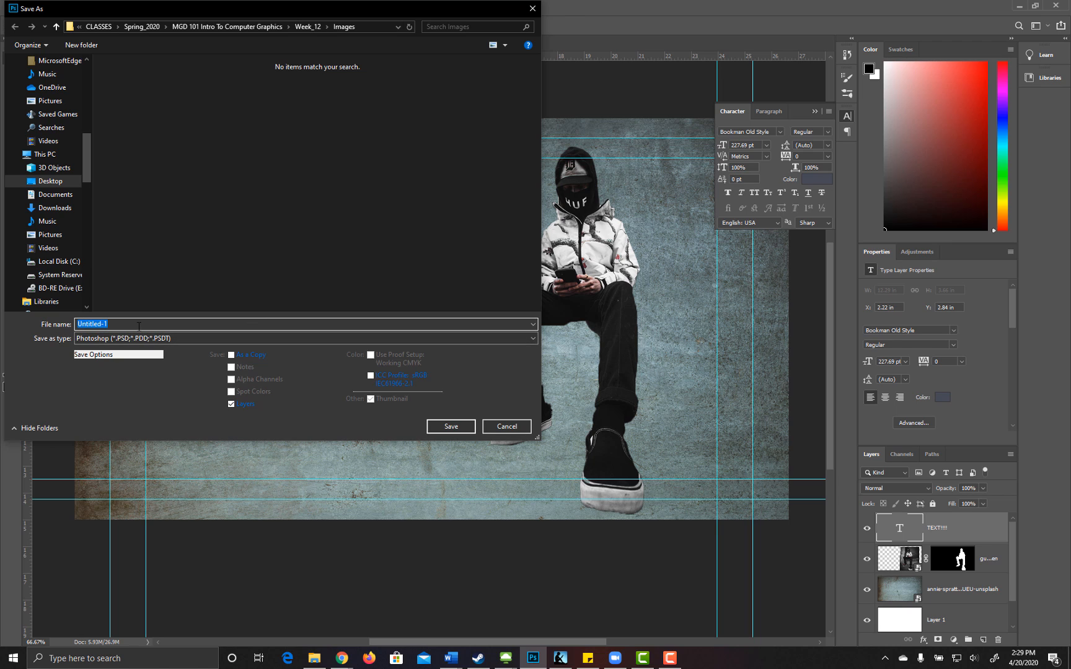
Step: Save the document in Photoshop format as LayersForAfterEffects with Maximize Compatibility enabled
text(Callage)
key(BackSpace)
key(BackSpace)
text(oge)
key(BackSpace)
key(BackSpace)
key(BackSpace)
key(BackSpace)
key(BackSpace)
key(BackSpace)
key(BackSpace)
text(LayersForAfterEffects)
click(440, 428)
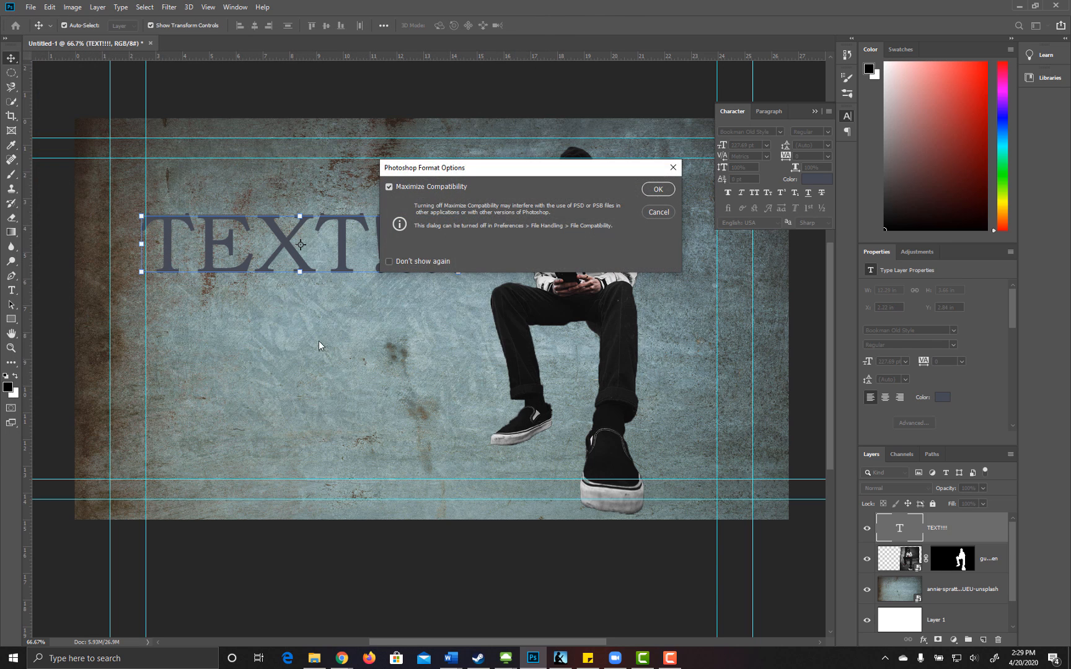
click(658, 189)
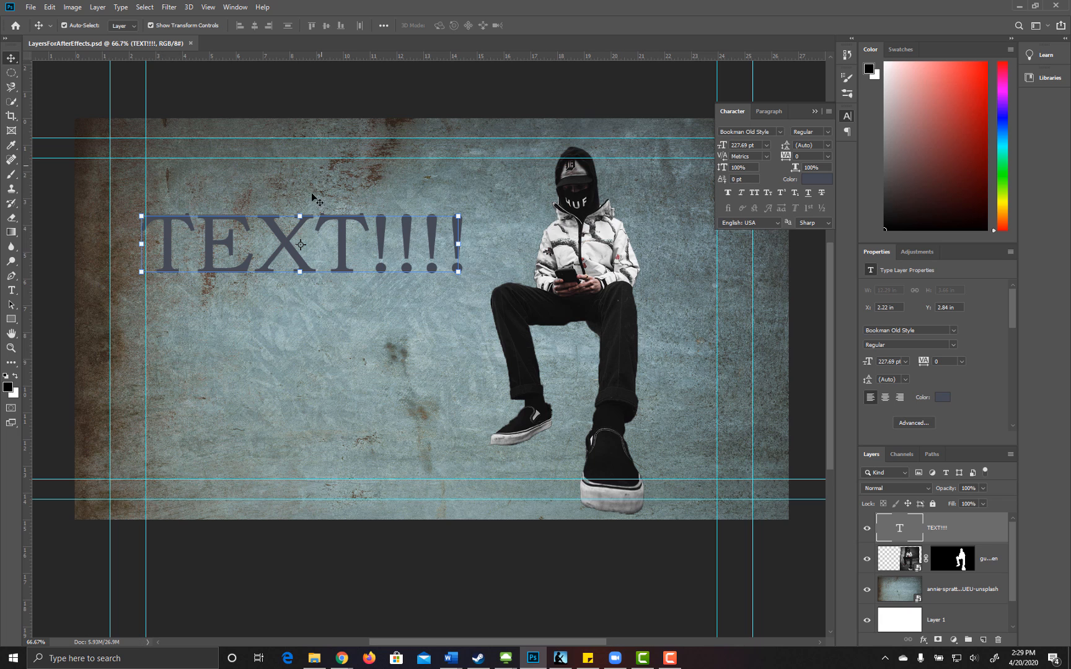
Step: Launch Adobe After Effects 2020, continue despite the known compatibility issues, and start a new project
click(162, 661)
text(after)
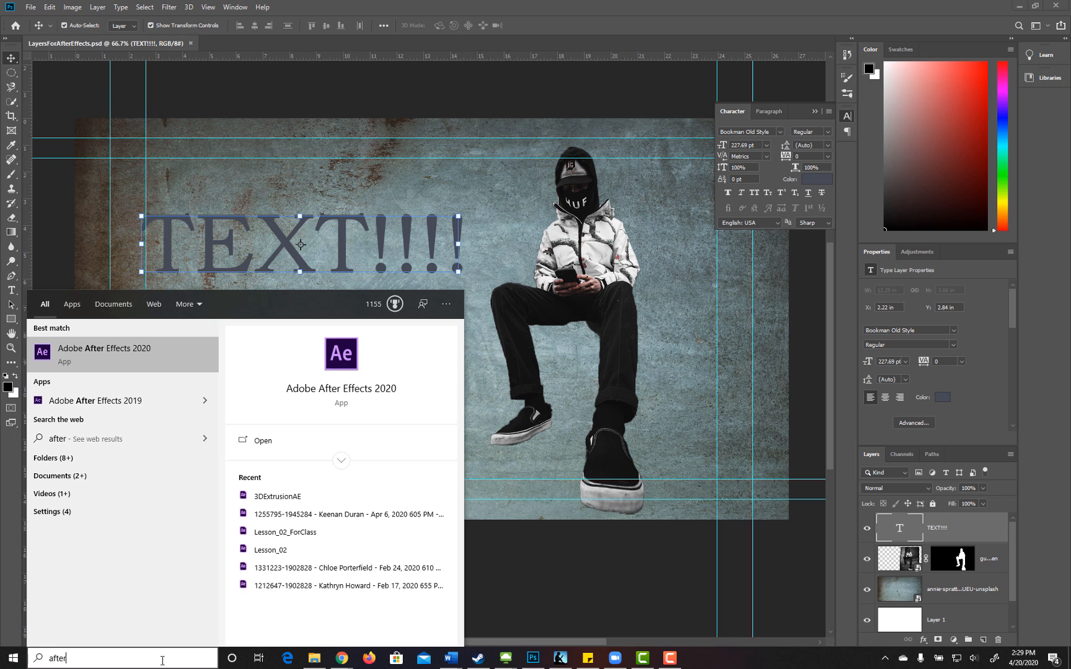
key(Return)
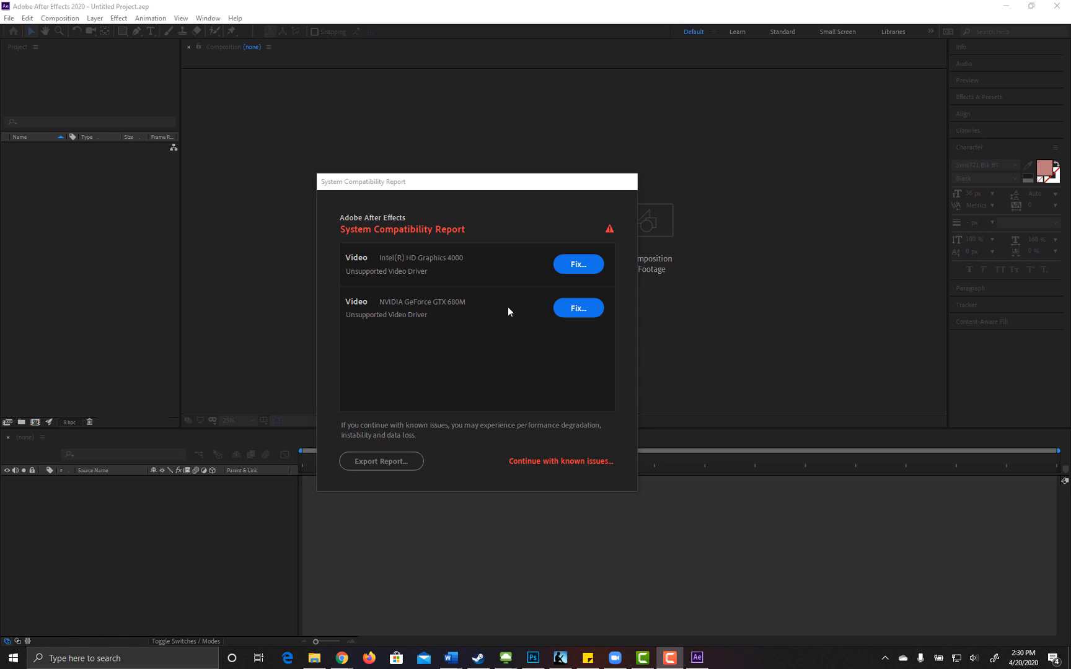
click(569, 462)
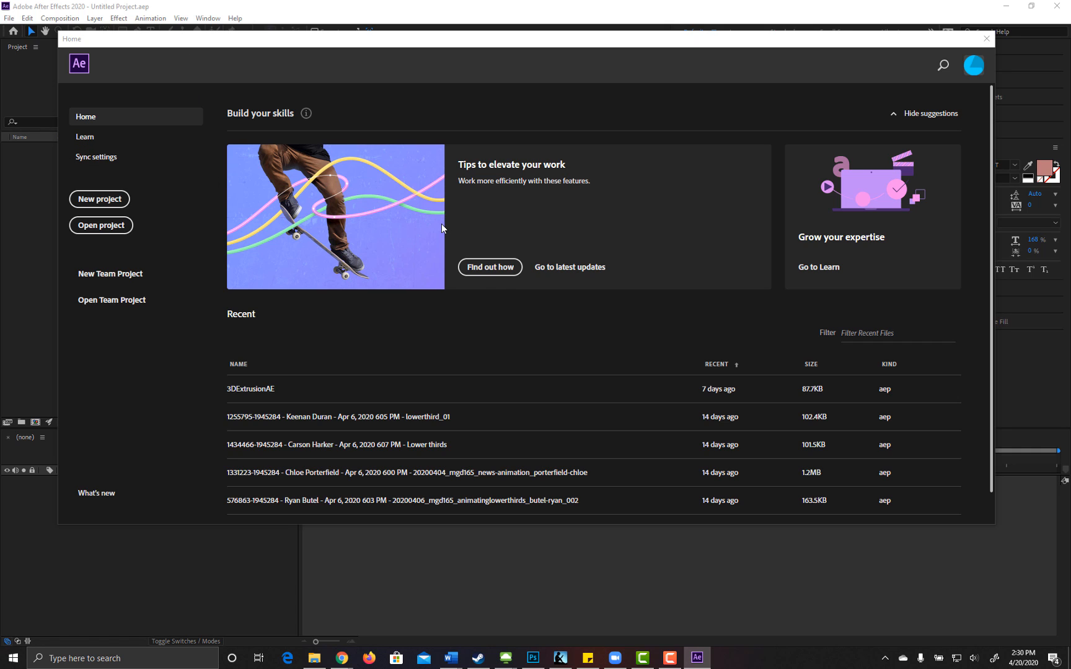
click(106, 200)
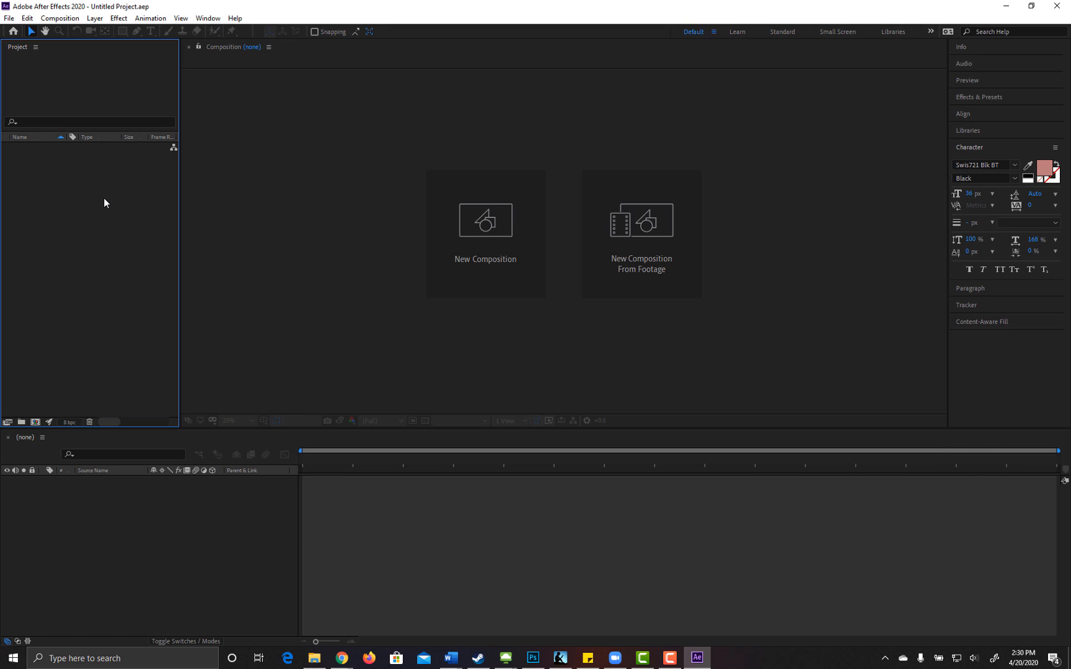
click(10, 18)
mouse_move(80, 34)
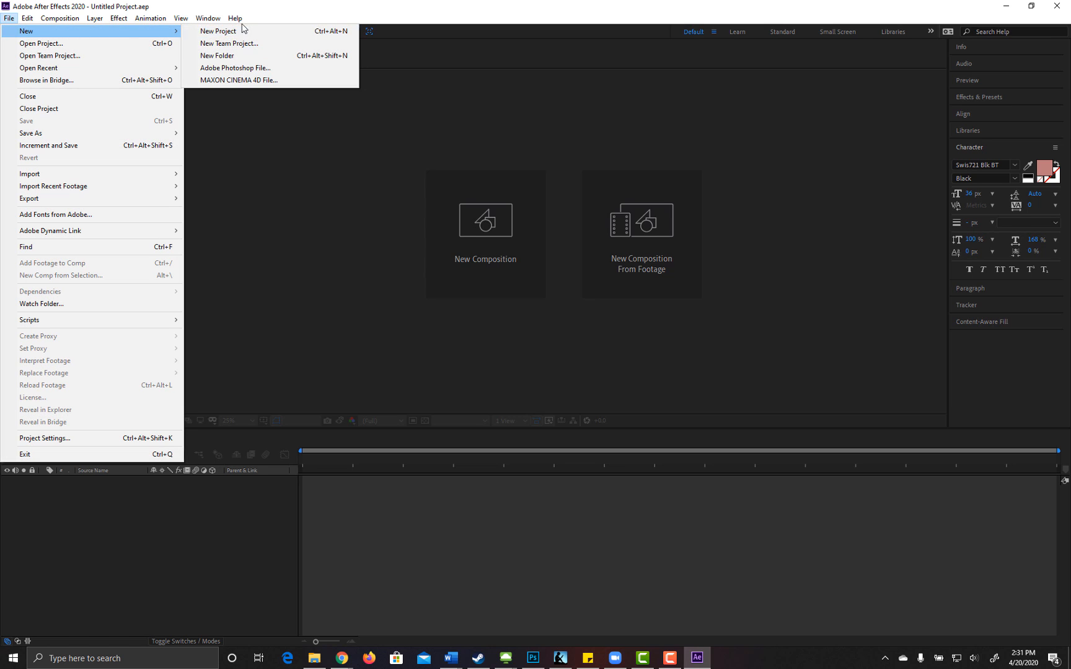
click(217, 31)
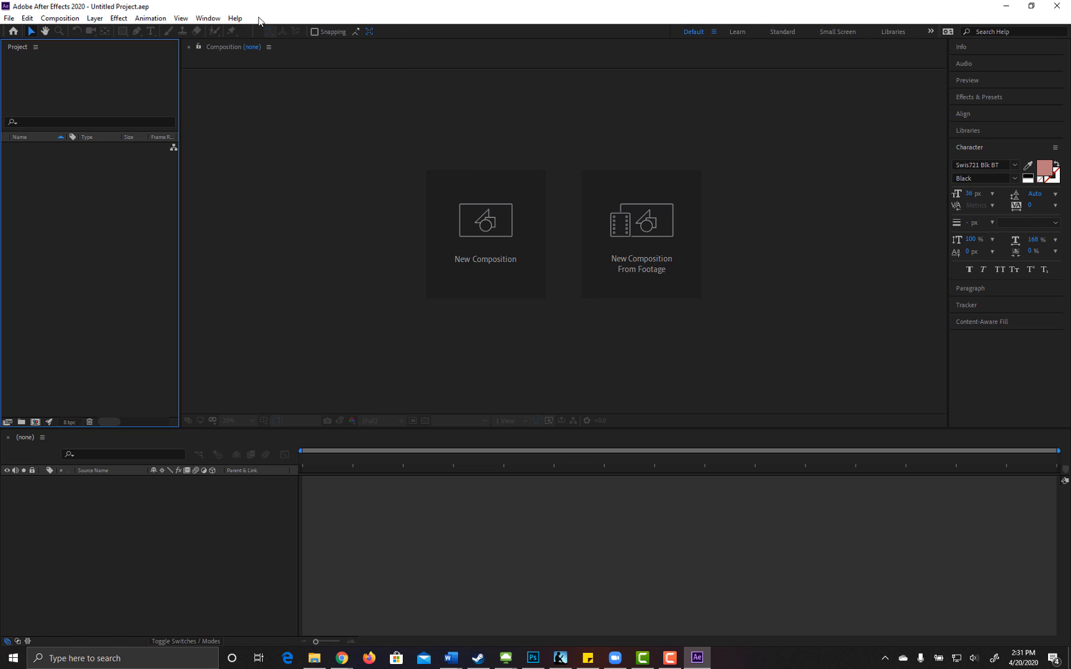
Step: Start a new composition and name it PS_Layers
click(63, 19)
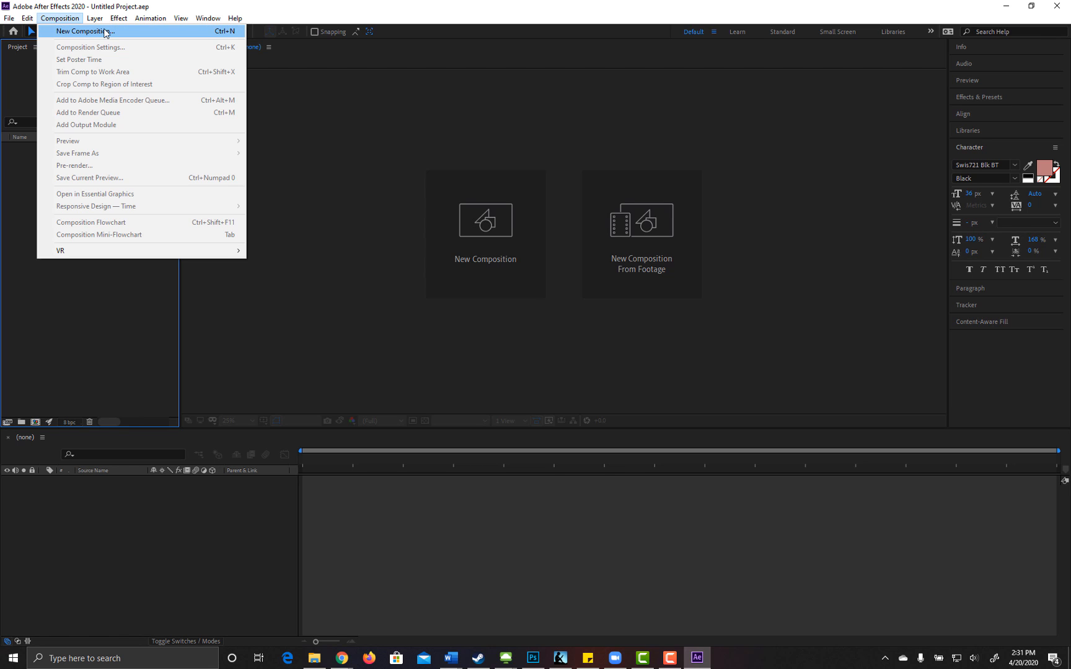
click(106, 32)
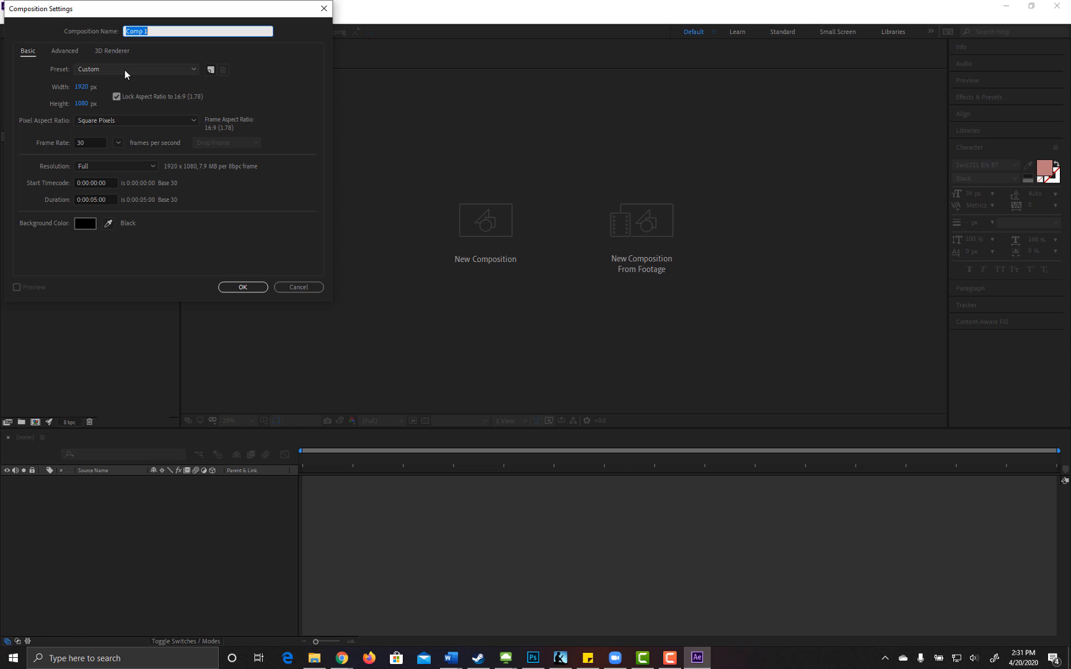
text(Layers)
key(Home)
text(PS_)
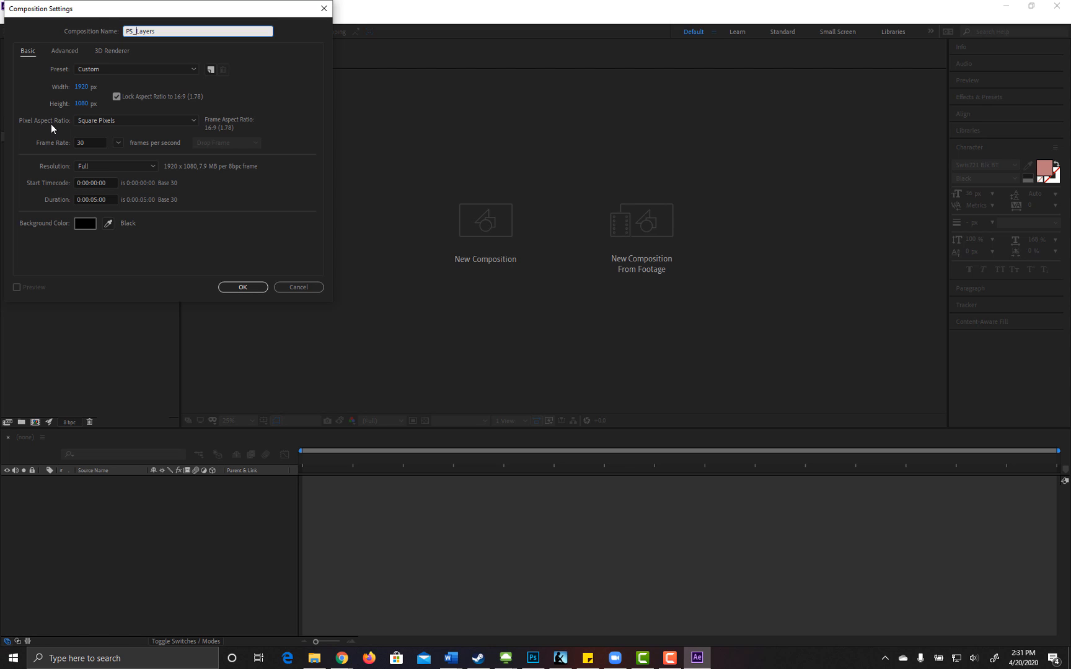
Step: Keep the frame rate at 30 frames per second, set the duration to 0:00:05:00 and create the composition
click(91, 143)
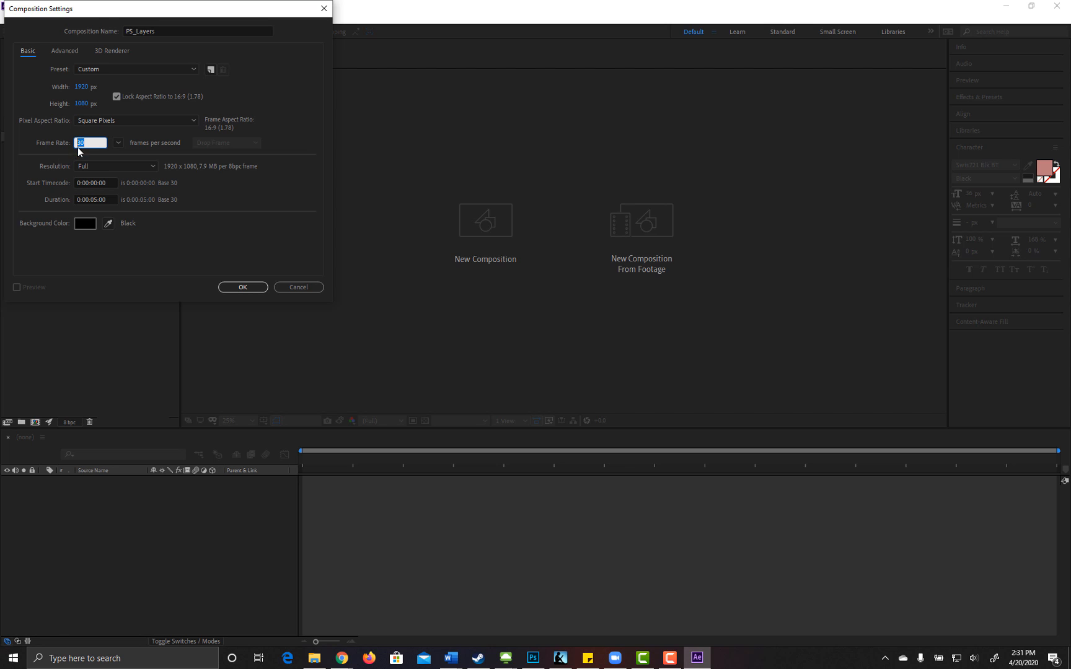
click(120, 143)
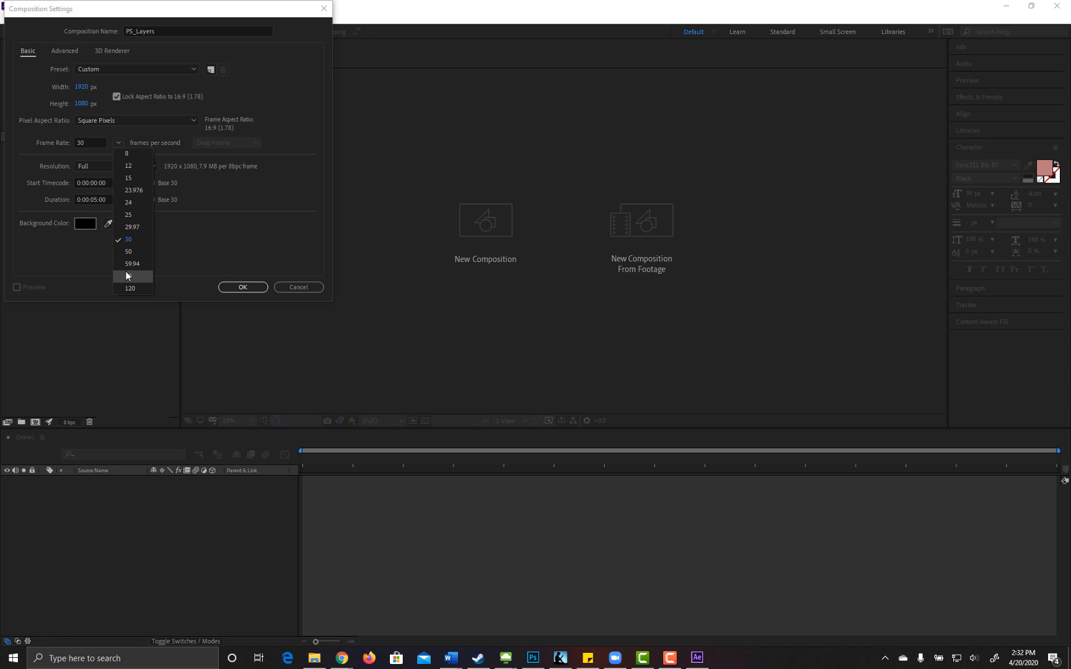
click(169, 248)
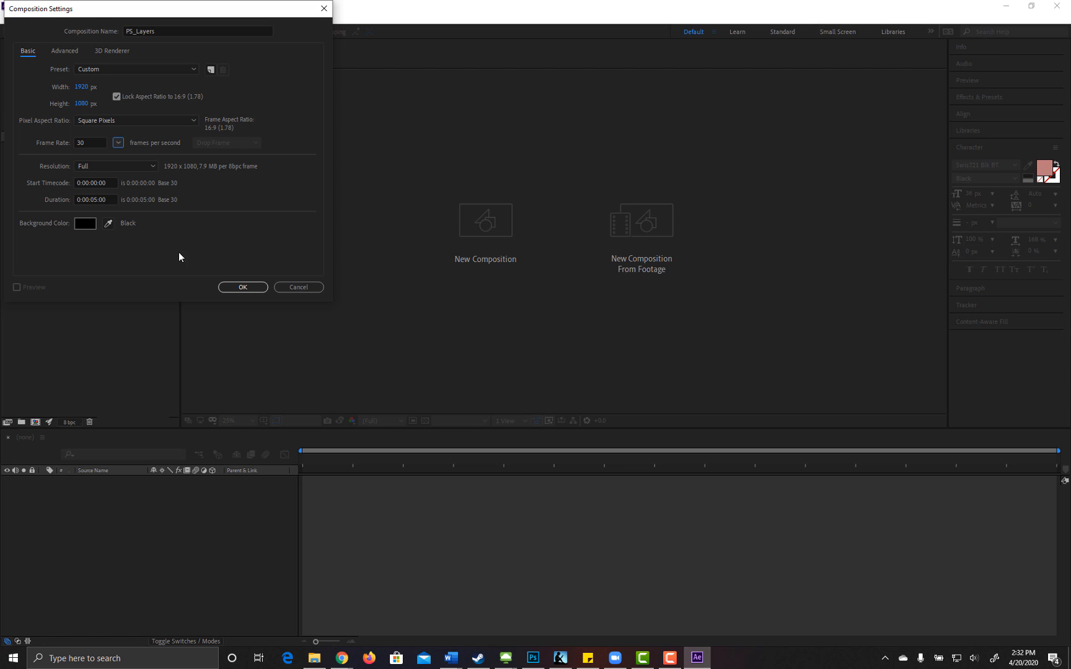
click(109, 197)
drag(110, 199, 99, 209)
double_click(93, 199)
double_click(99, 200)
double_click(85, 199)
drag(83, 199, 77, 204)
double_click(79, 200)
double_click(110, 201)
drag(98, 209, 16, 198)
text(500)
click(232, 287)
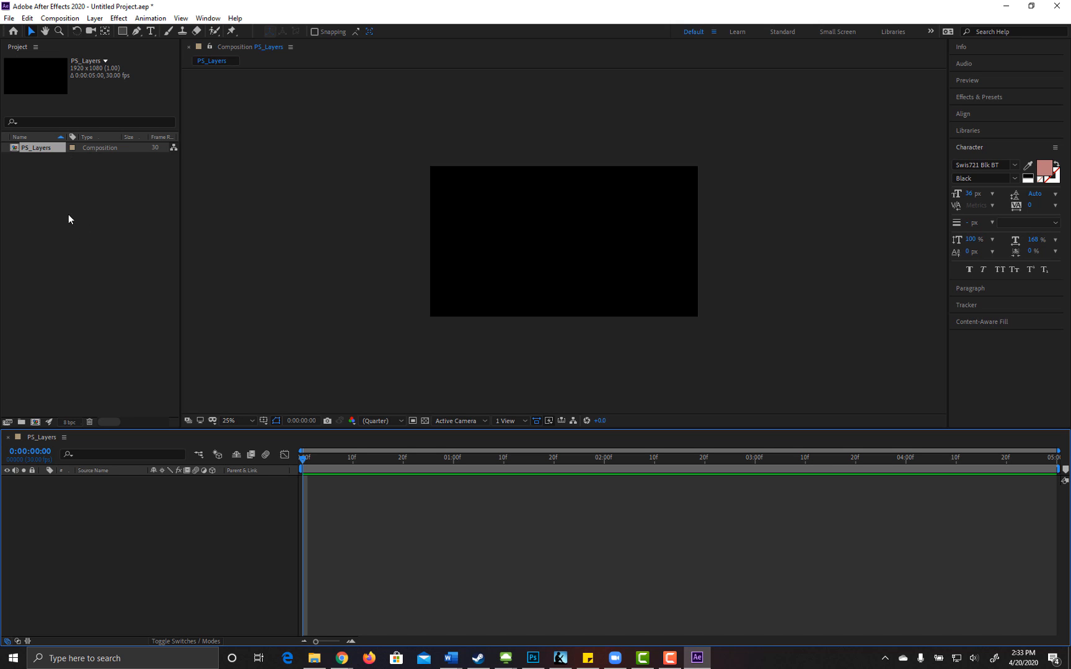
click(89, 235)
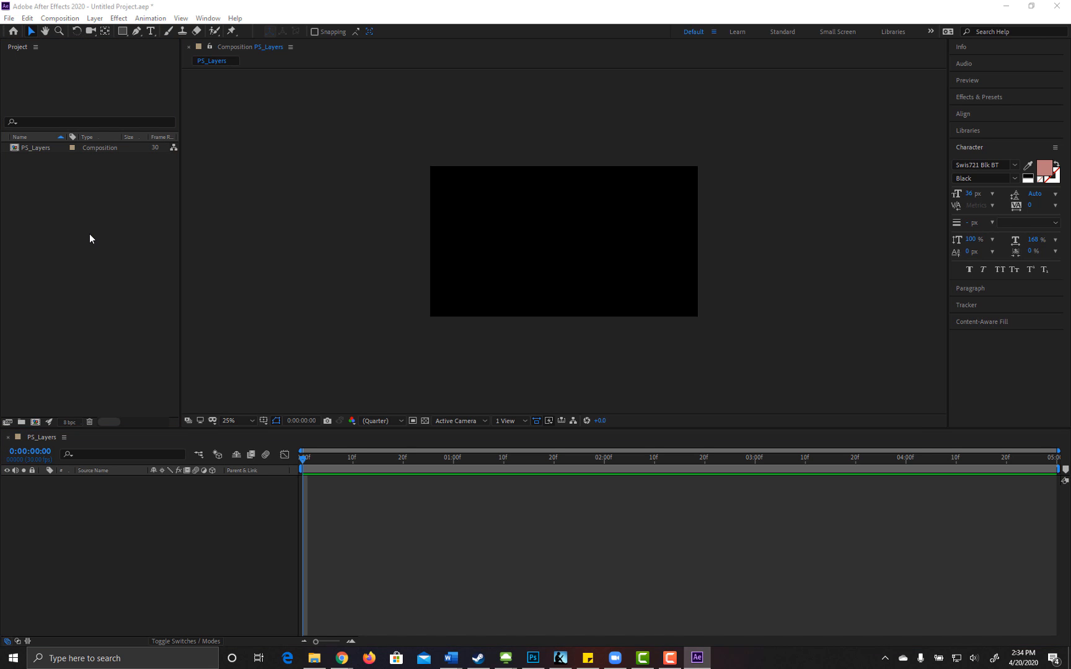
double_click(90, 235)
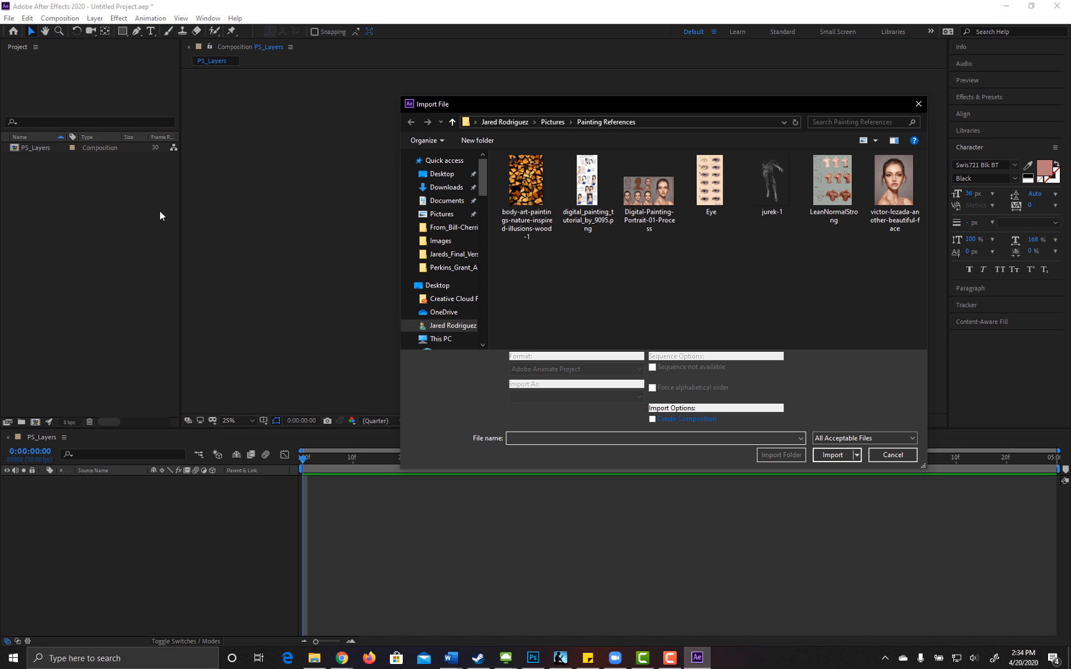
click(919, 104)
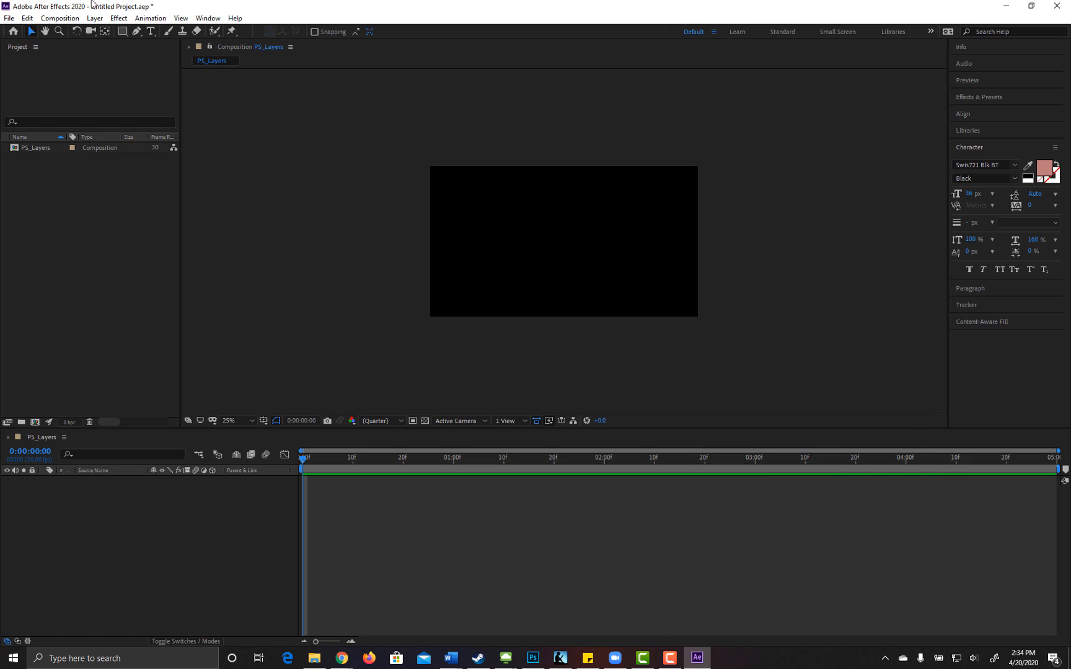
Step: Import the LayersForAfterEffects PSD from the Images folder as Composition - Retain Layer Sizes with Editable Layer Styles
click(9, 18)
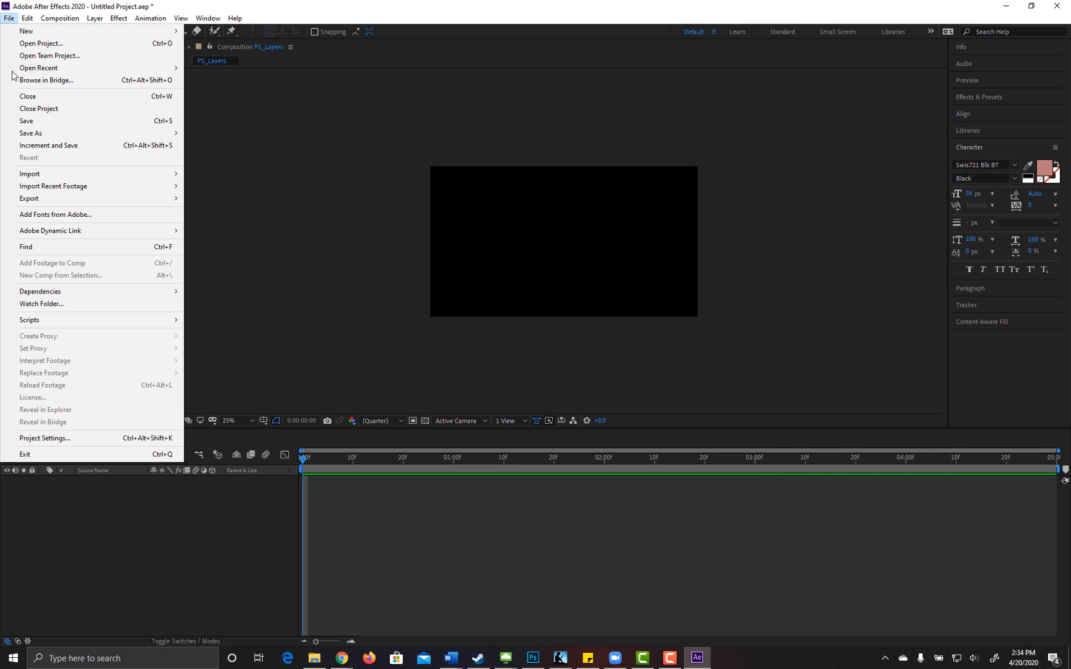
mouse_move(98, 179)
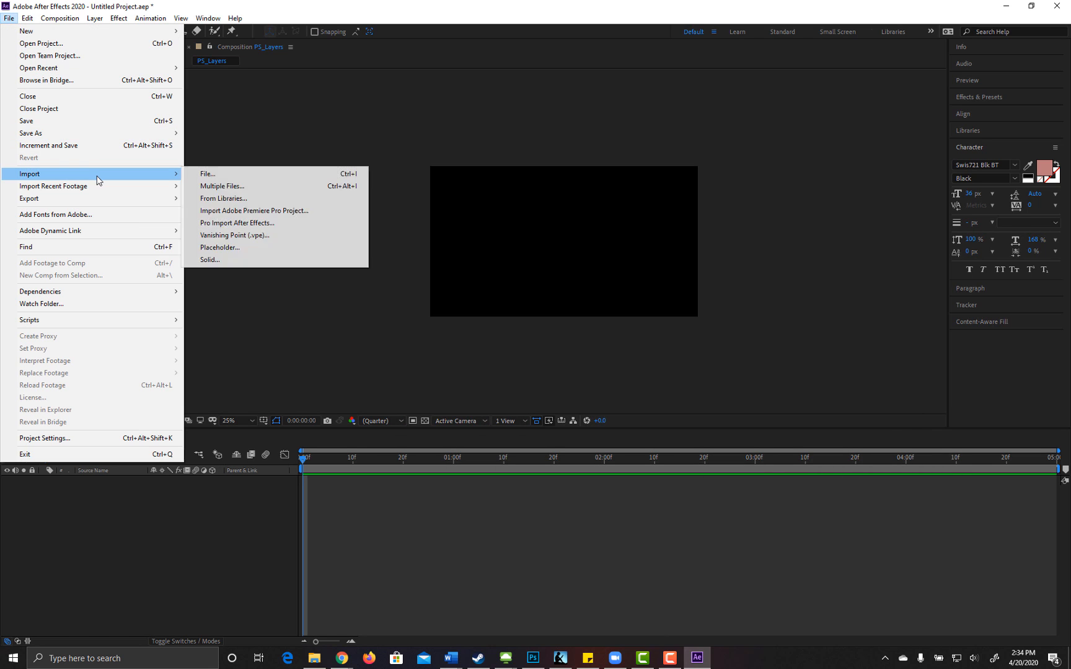
click(244, 176)
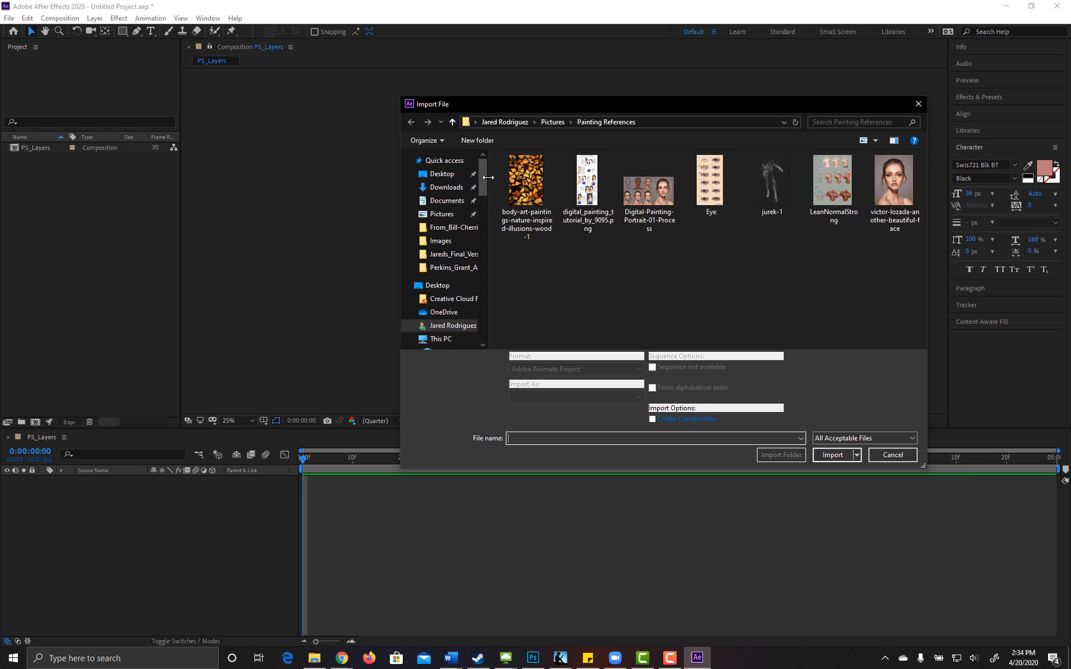
click(440, 242)
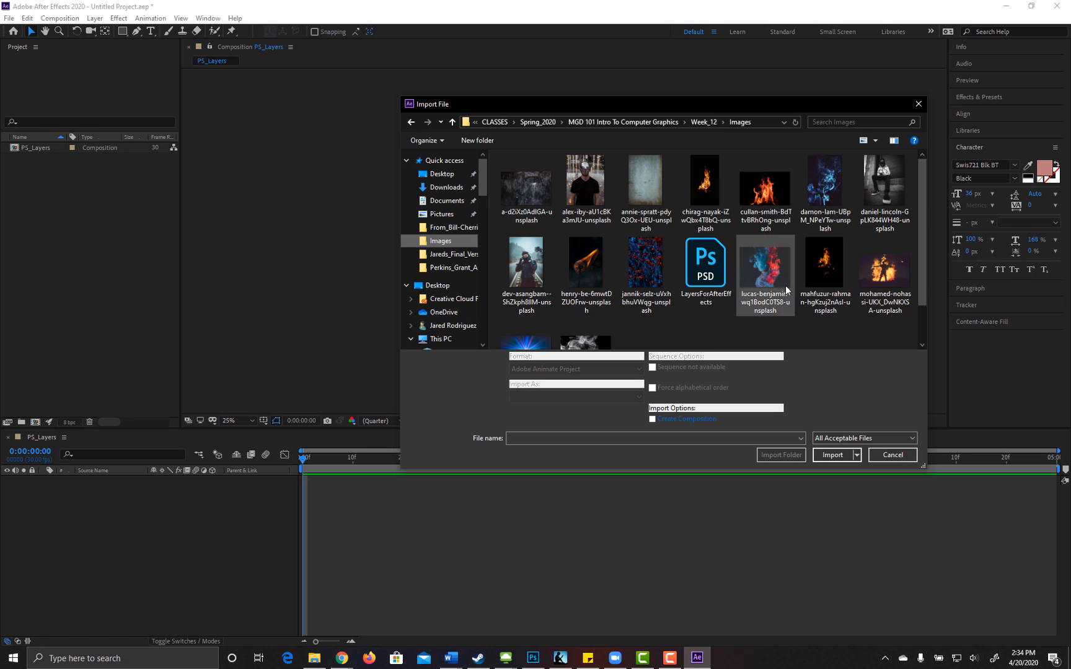
click(716, 271)
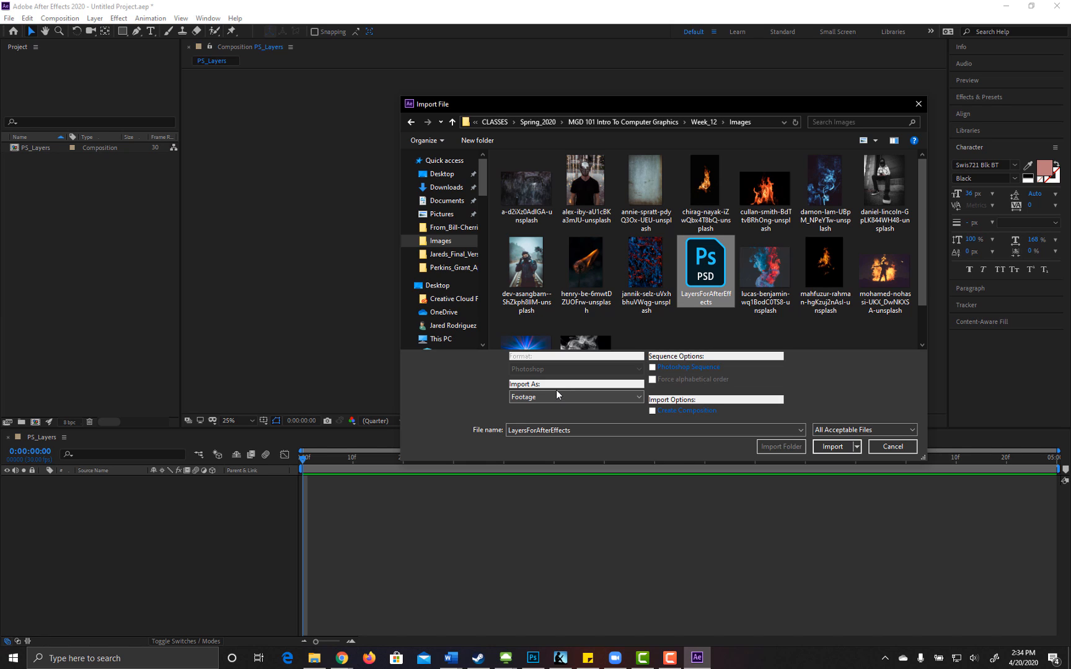
click(578, 398)
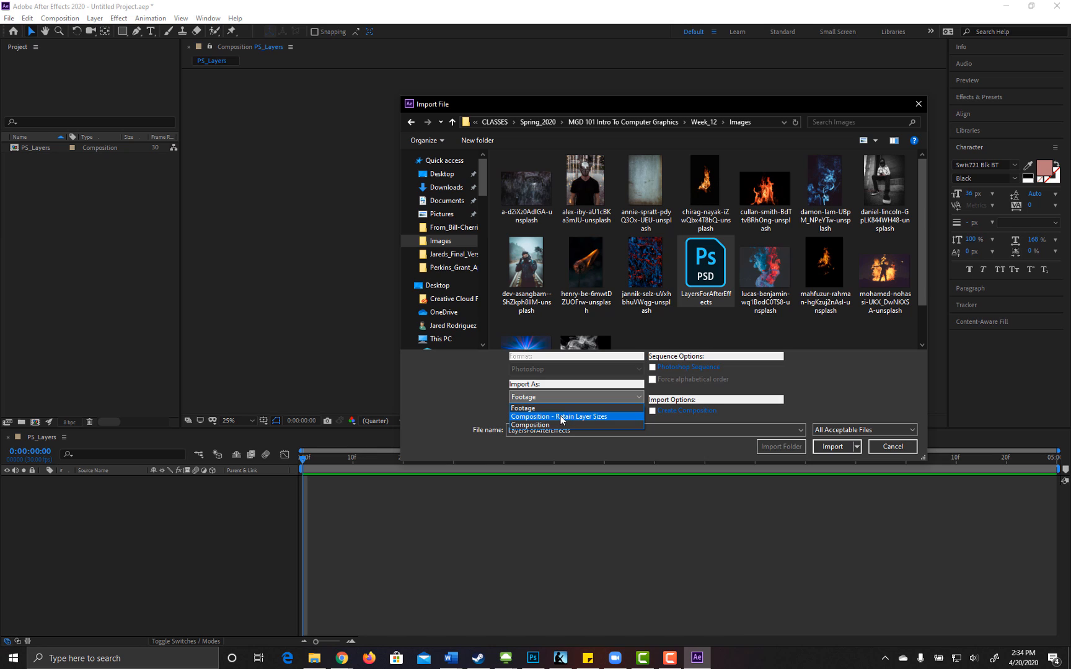
click(612, 418)
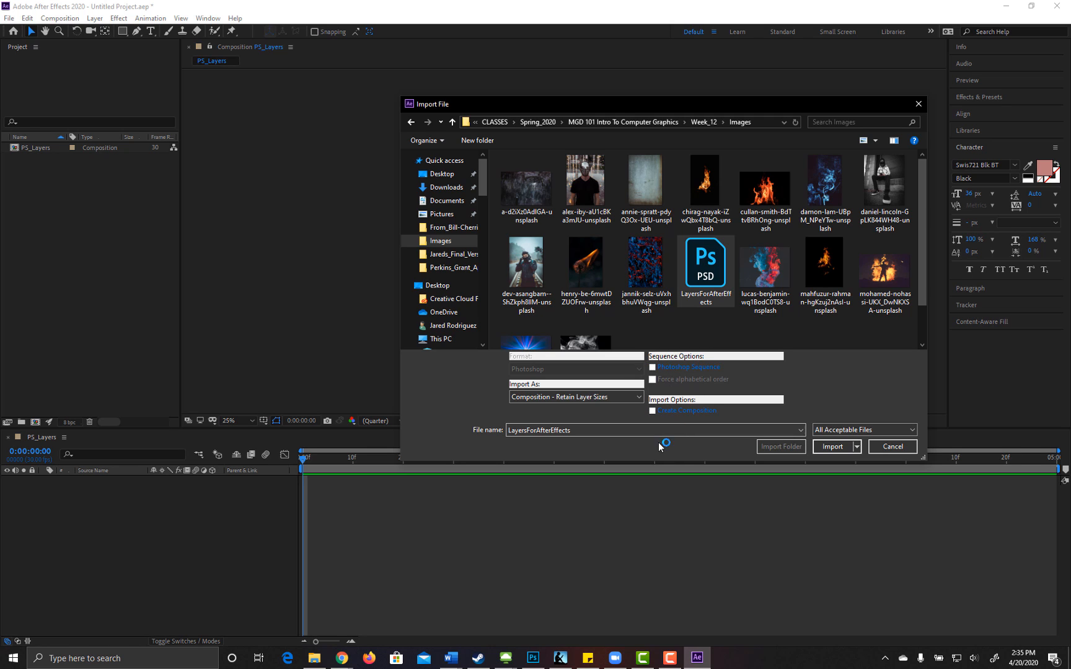
click(834, 447)
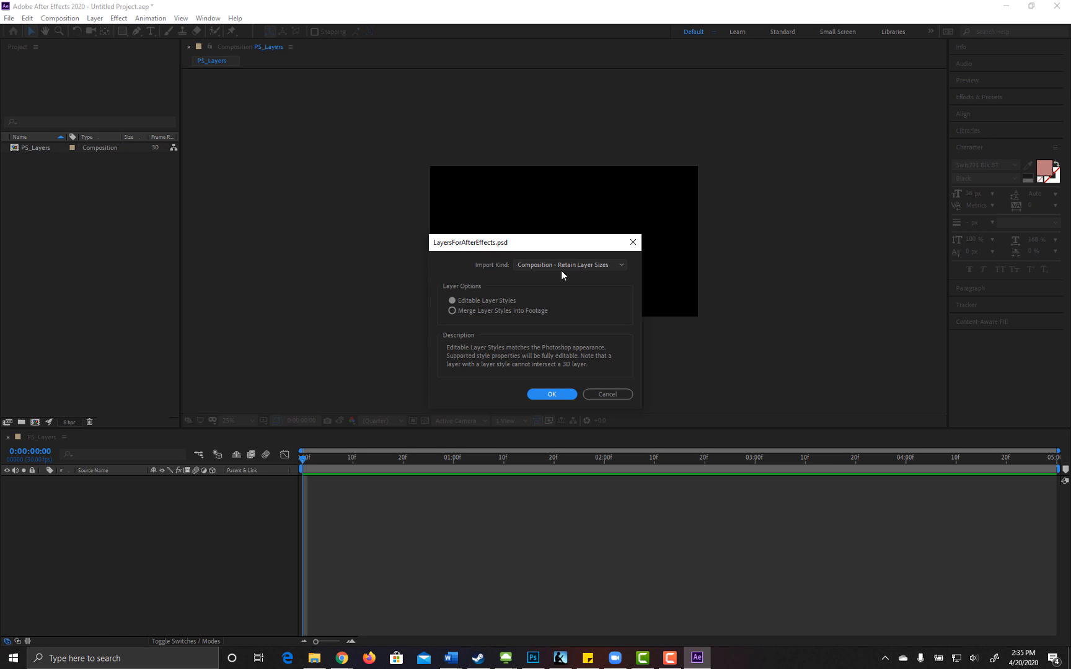
click(563, 395)
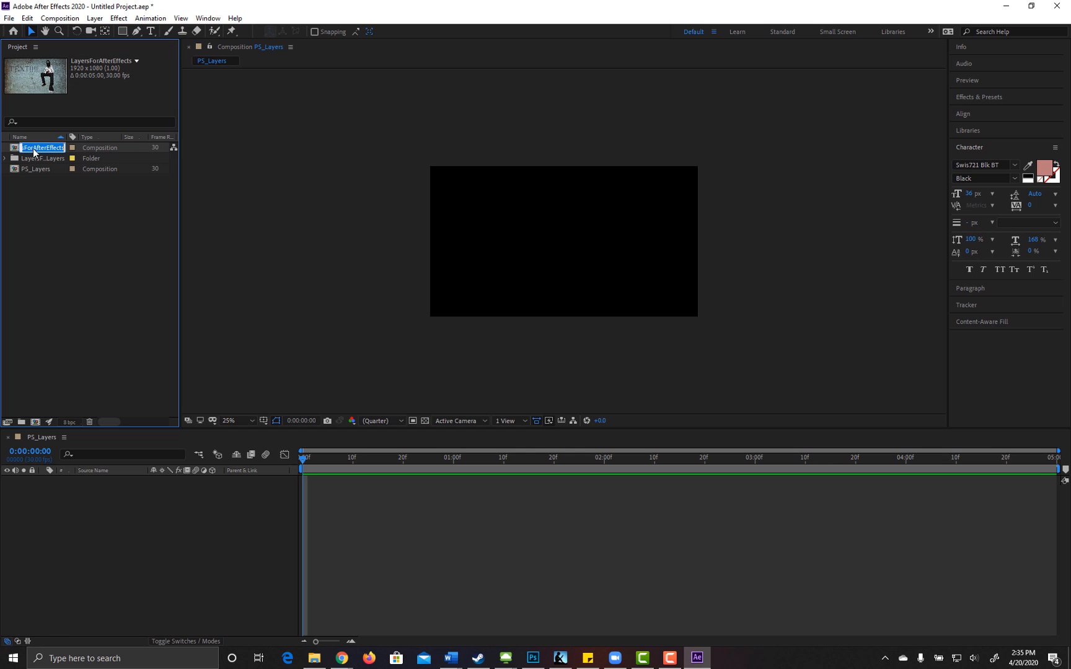
Step: Try renaming the imported LayersForAfterEffects composition as Main_Comp, and undo the rename
text(Main_Comp)
click(37, 148)
text(_Comp)
click(34, 168)
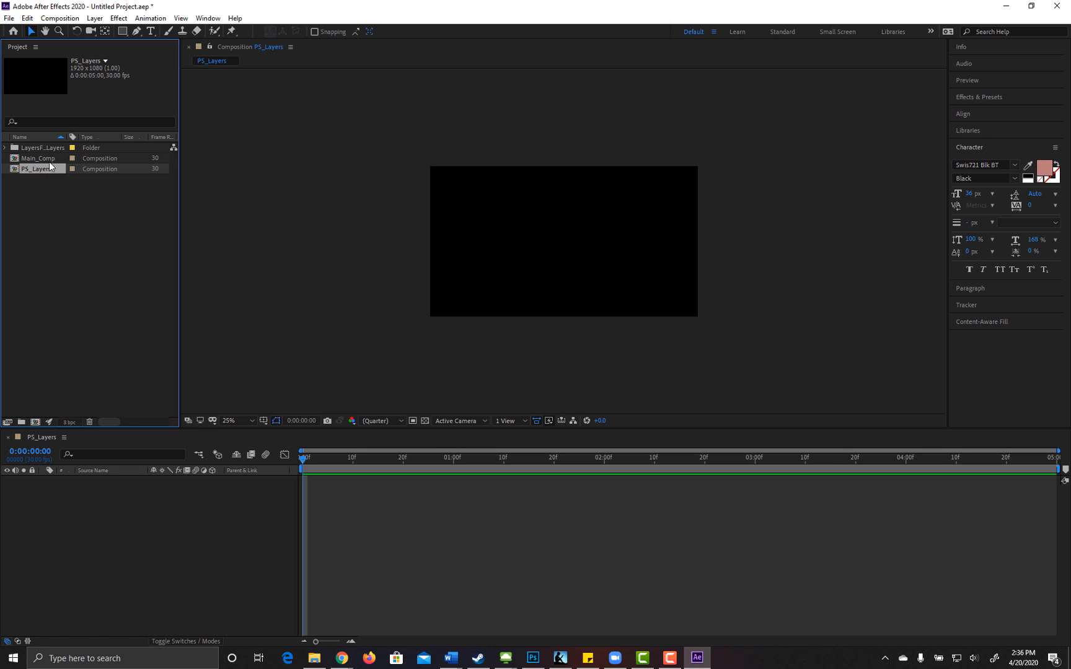
click(43, 160)
key(ctrl+z)
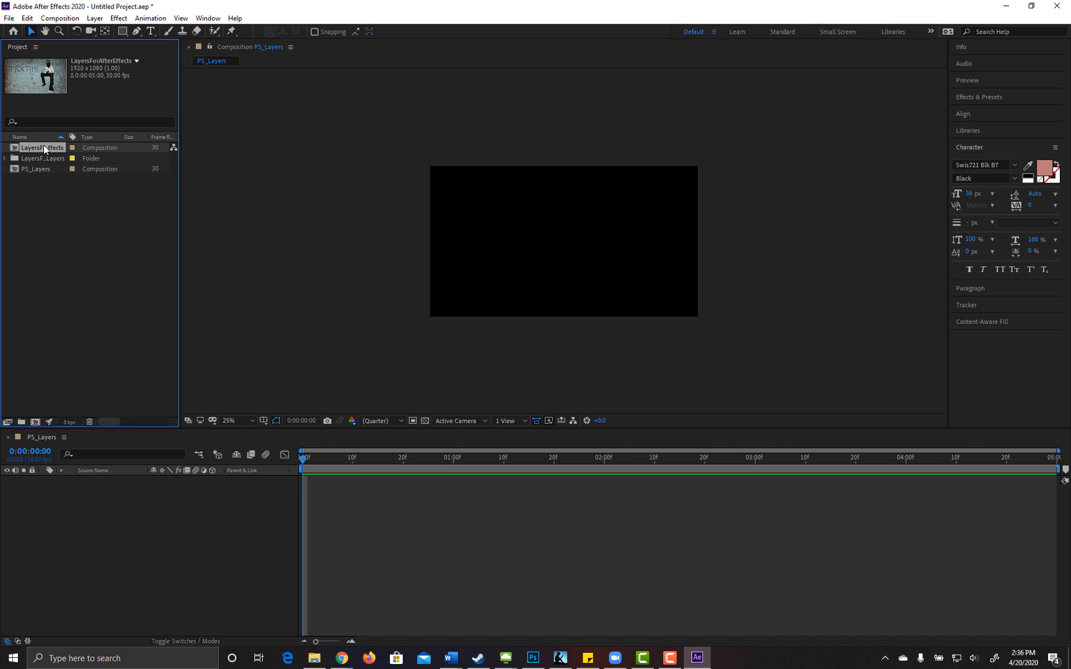
Step: Rename the empty PS_Layers composition as Main_Comp
click(31, 170)
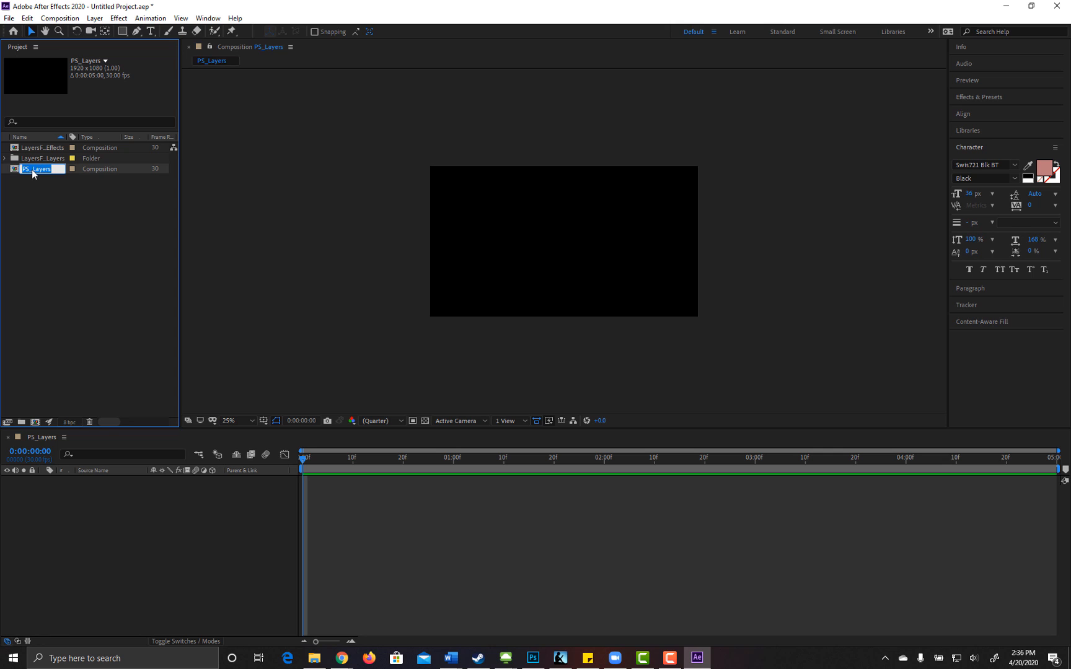
text(Main_Comp)
key(Return)
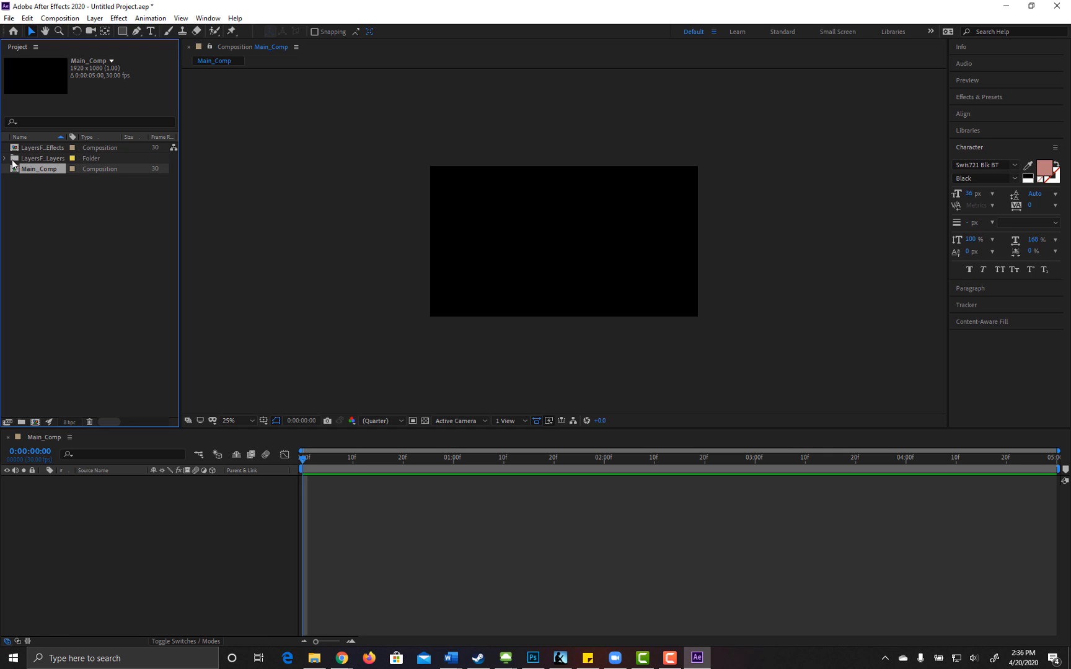
Step: Expand the imported layers folder, preview its PSD layers, and add all five to the Main_Comp timeline
click(5, 159)
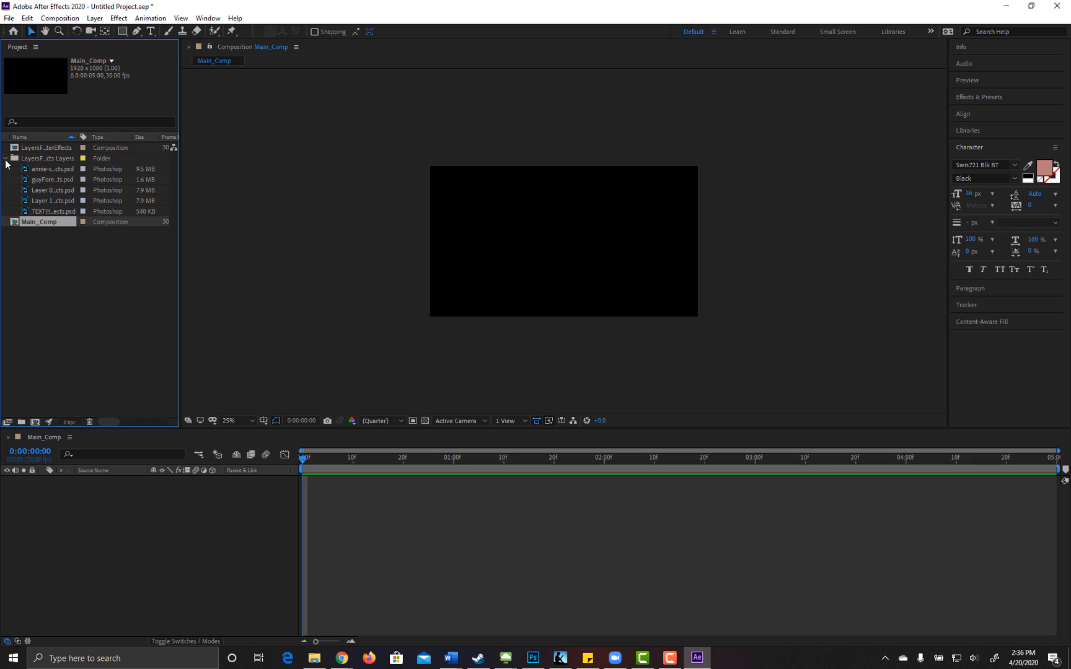
click(43, 169)
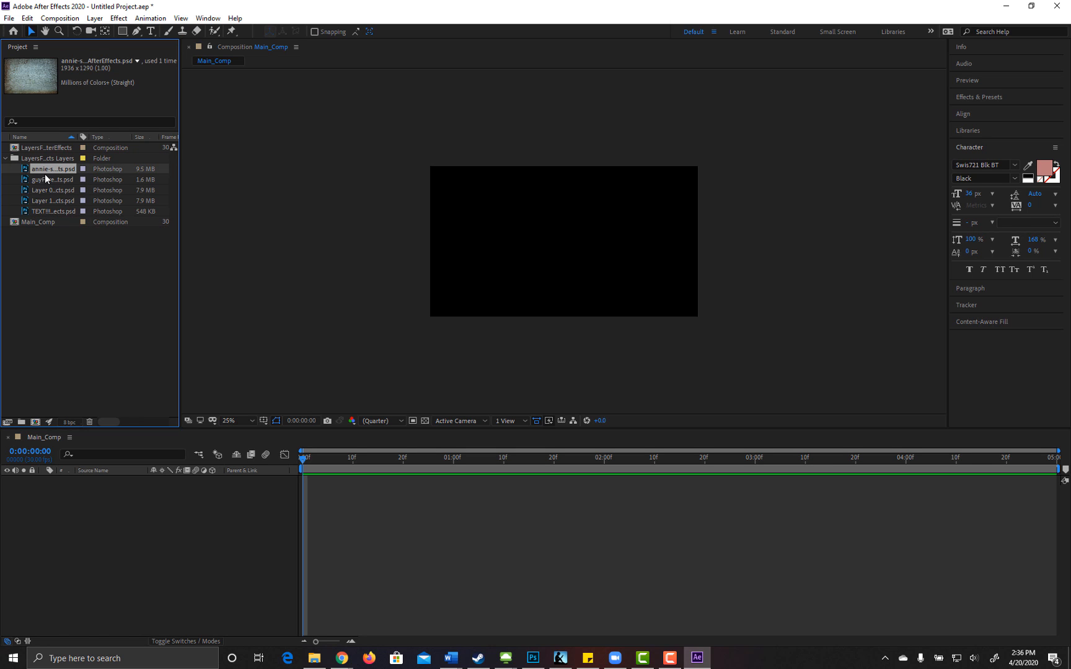
click(48, 180)
click(47, 191)
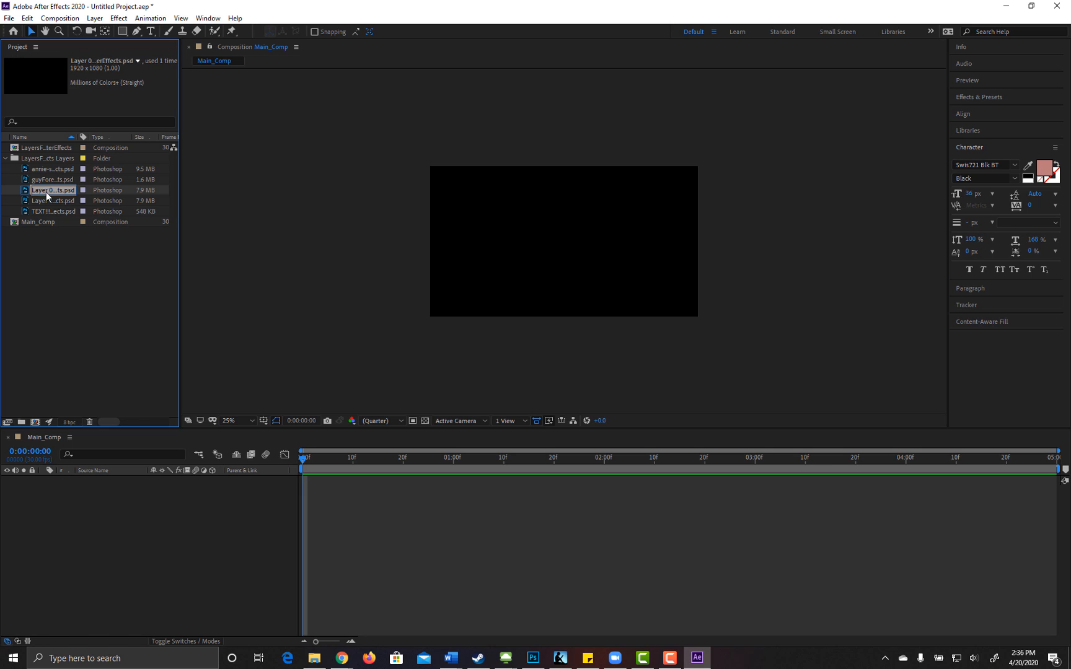
click(45, 201)
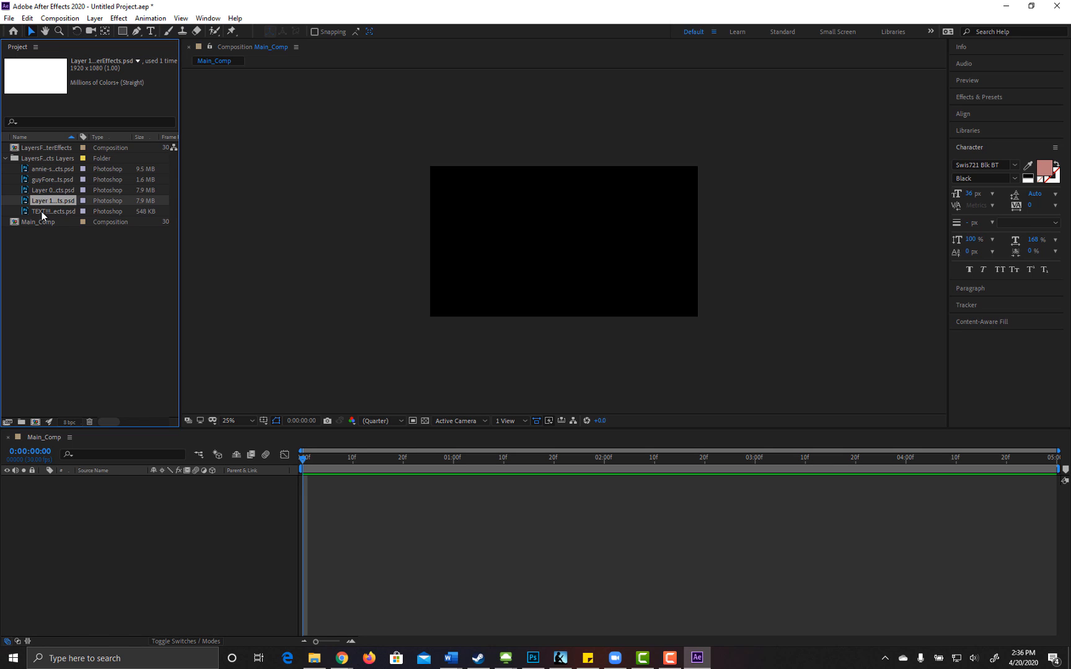
click(42, 212)
shift+click(45, 170)
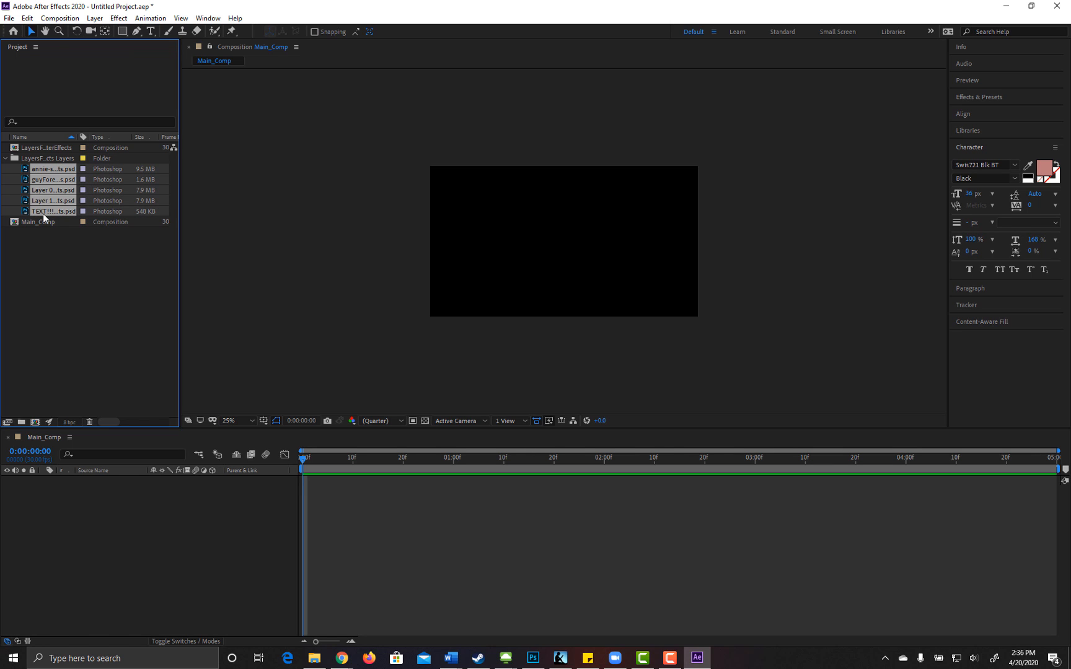
drag(44, 217, 75, 545)
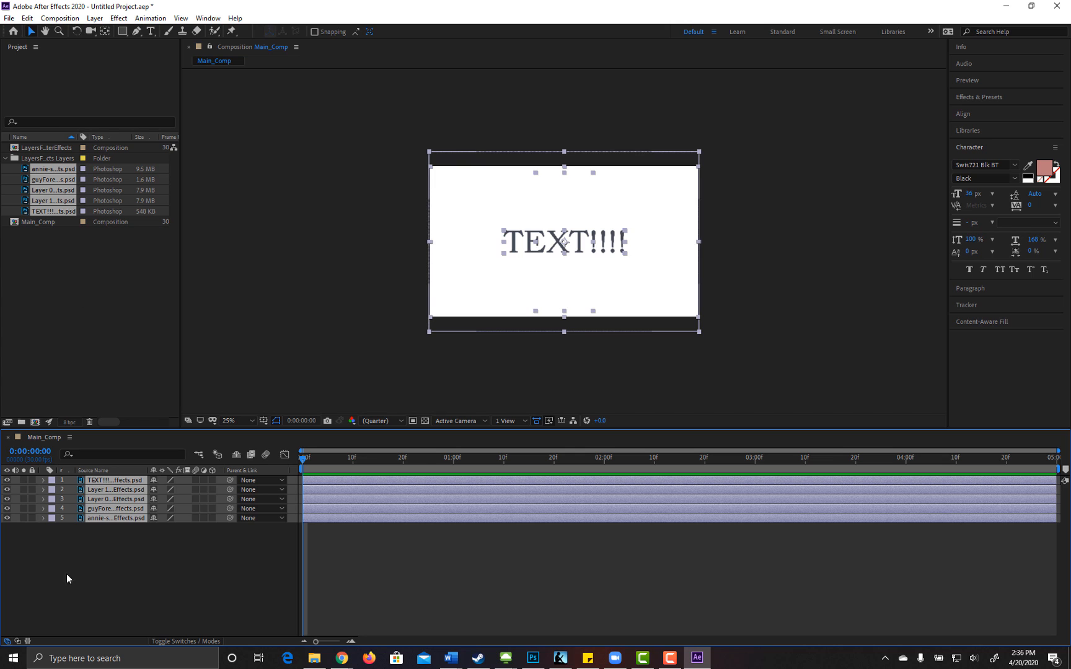
click(125, 550)
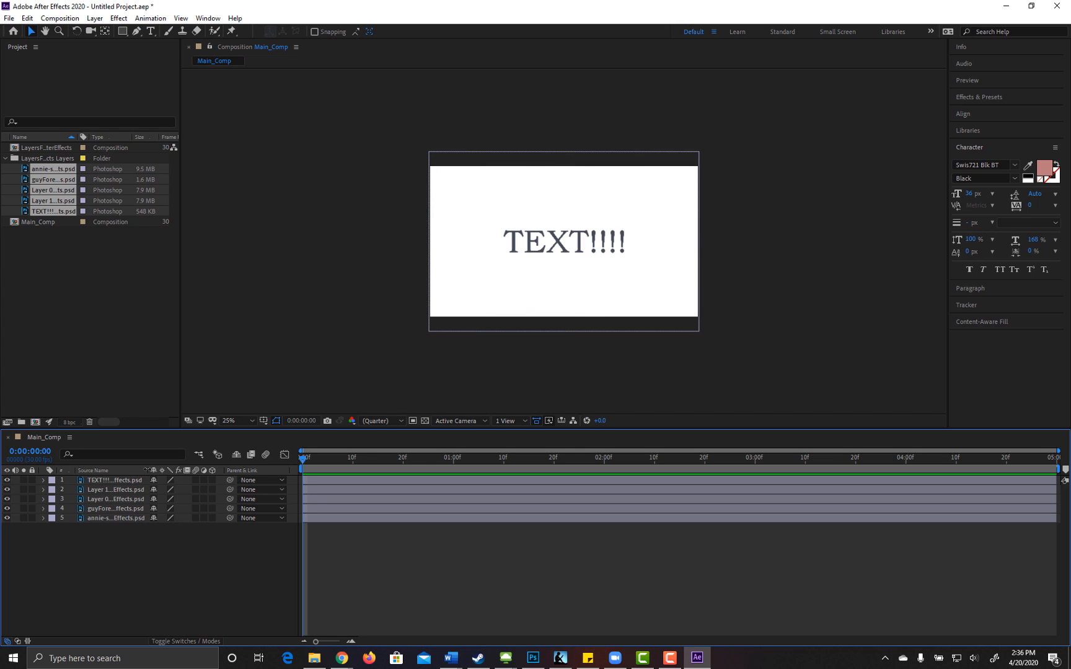
Step: Widen the timeline's source name column and hide every layer except the blue-grey texture image at the bottom of the stack
drag(147, 471, 291, 470)
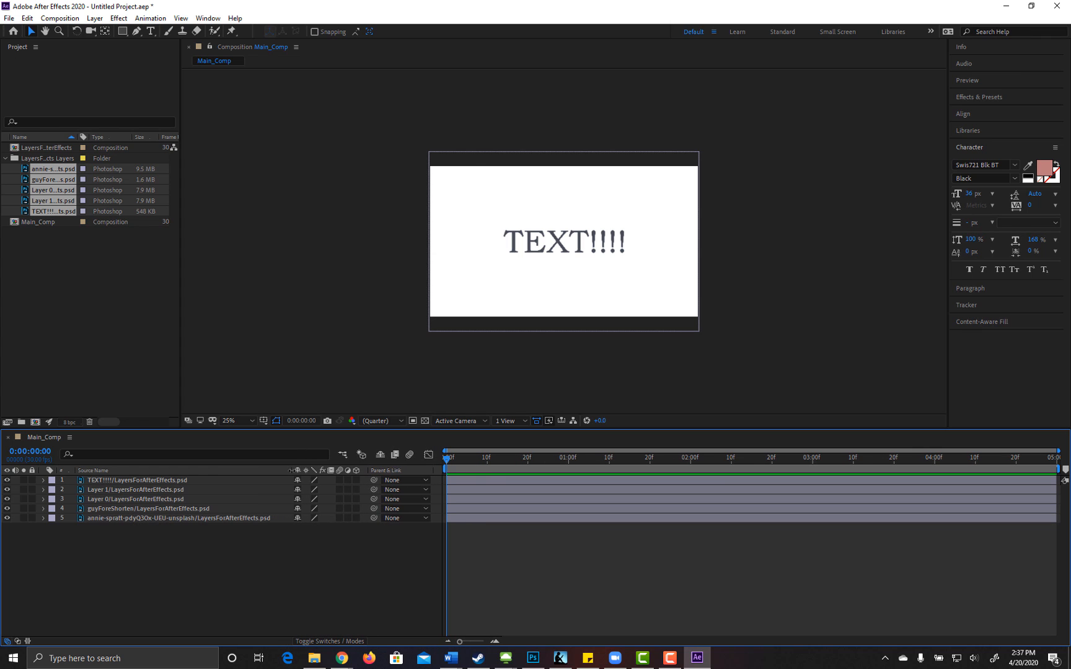
click(137, 517)
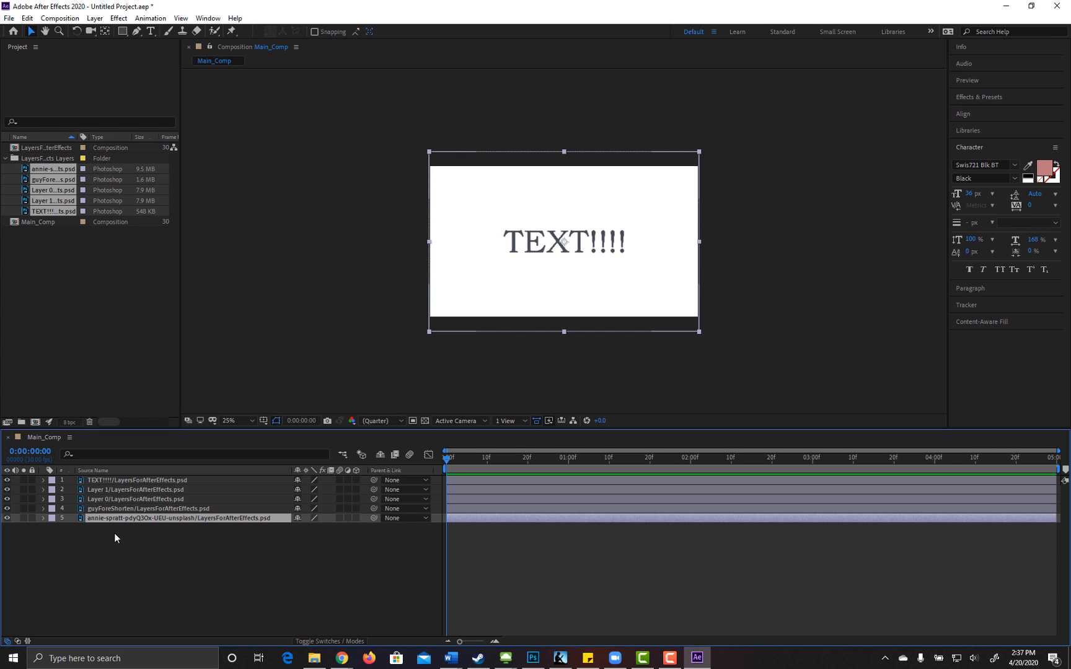
click(7, 481)
click(7, 490)
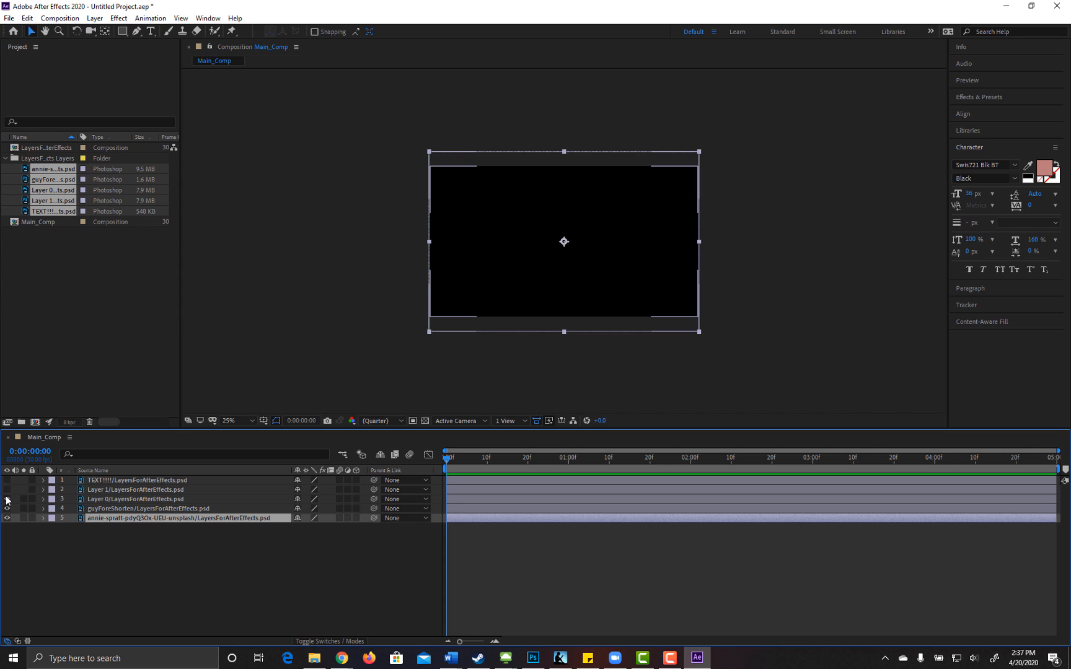
click(7, 499)
click(7, 509)
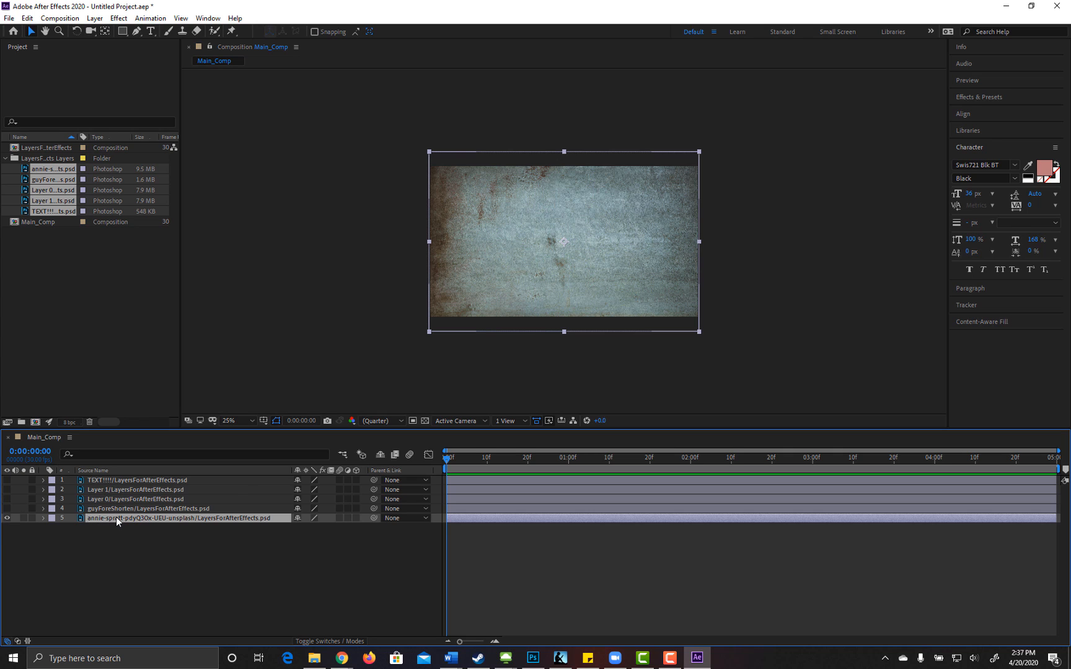
Step: Rename the blue-grey background image layer in Main_Comp as Texture
key(Return)
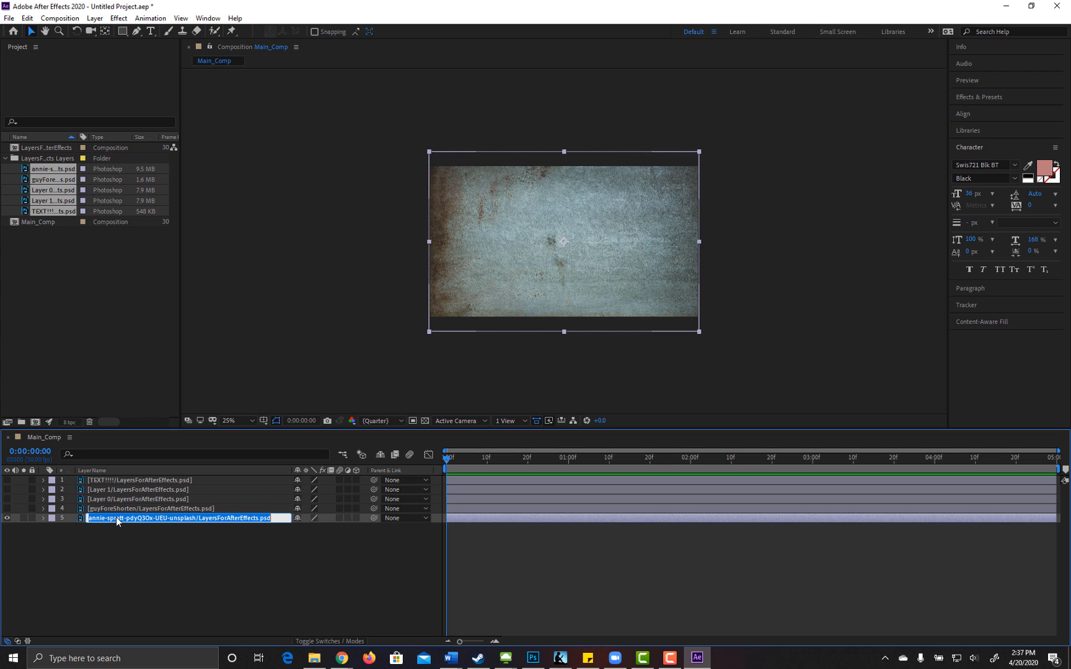
text(Texture)
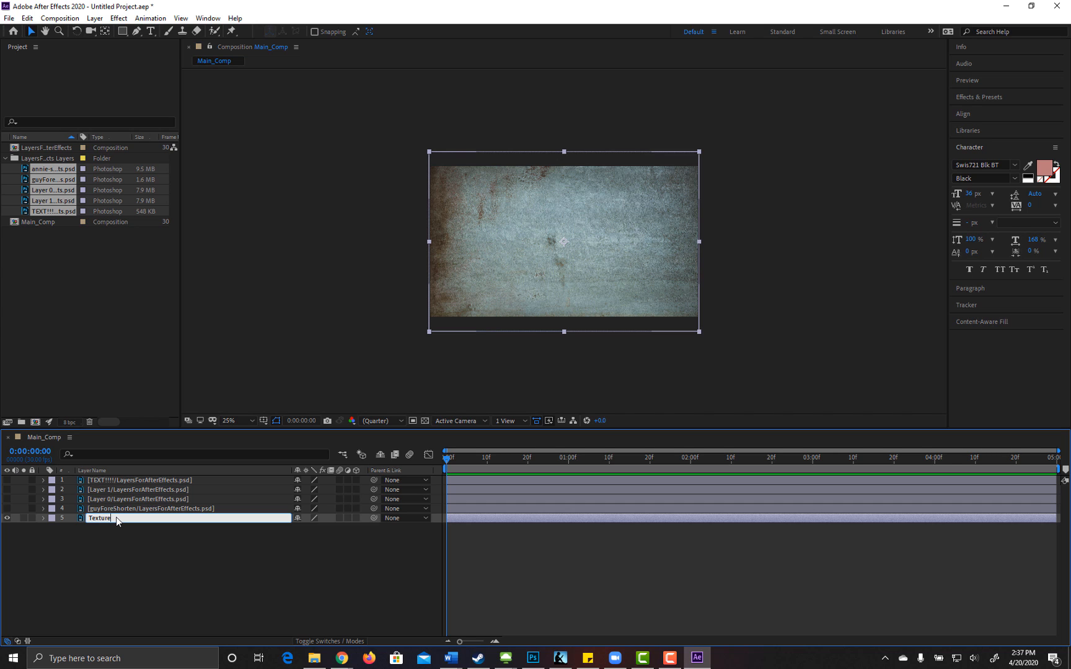
key(Return)
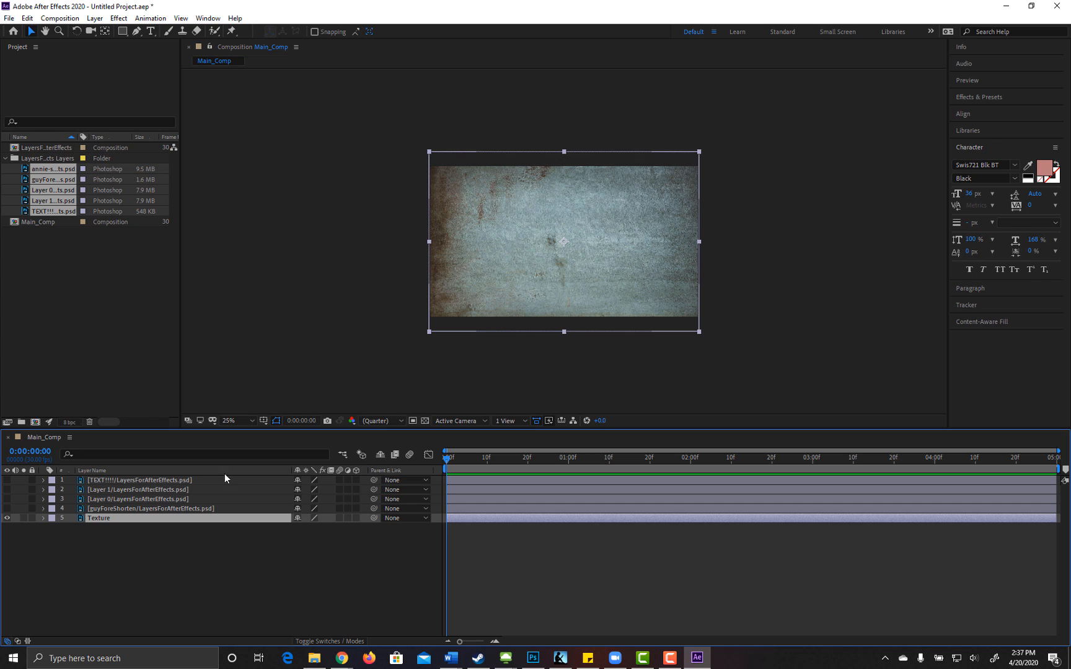
Step: Turn on the visibility of the guyForeShorten layer and rename it as guyForeshortened
click(120, 509)
click(7, 509)
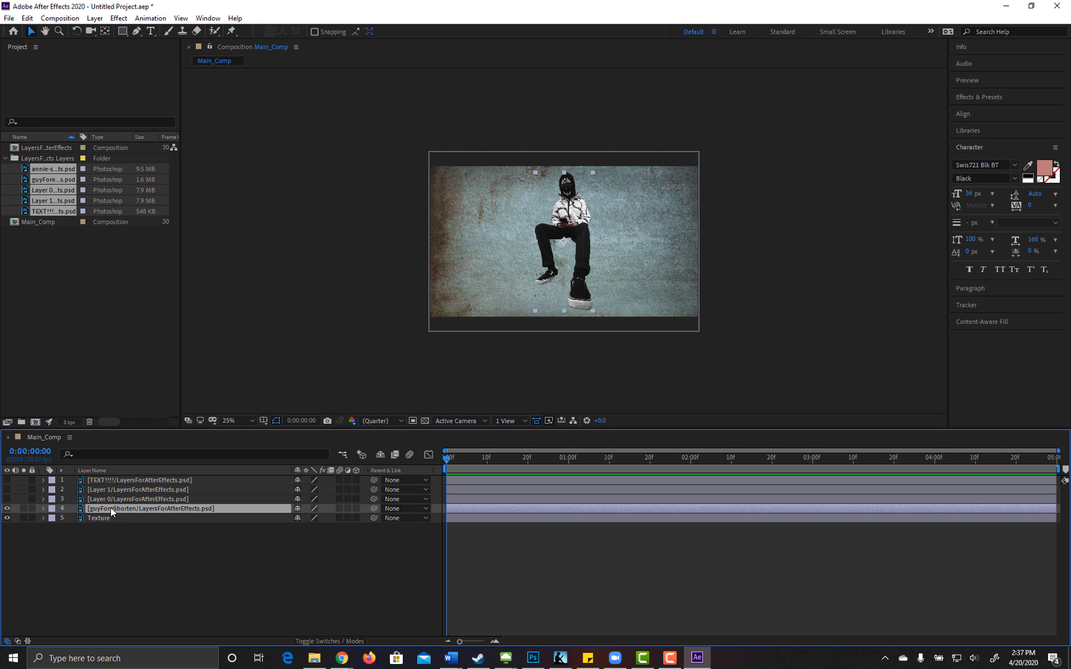
key(Return)
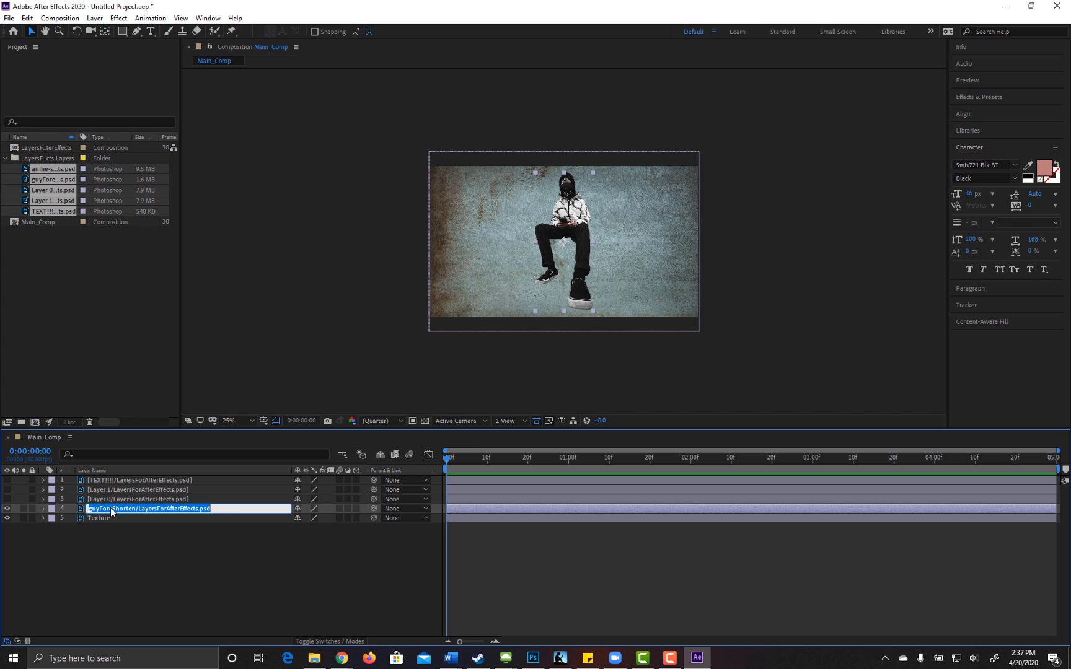
text(guyFor)
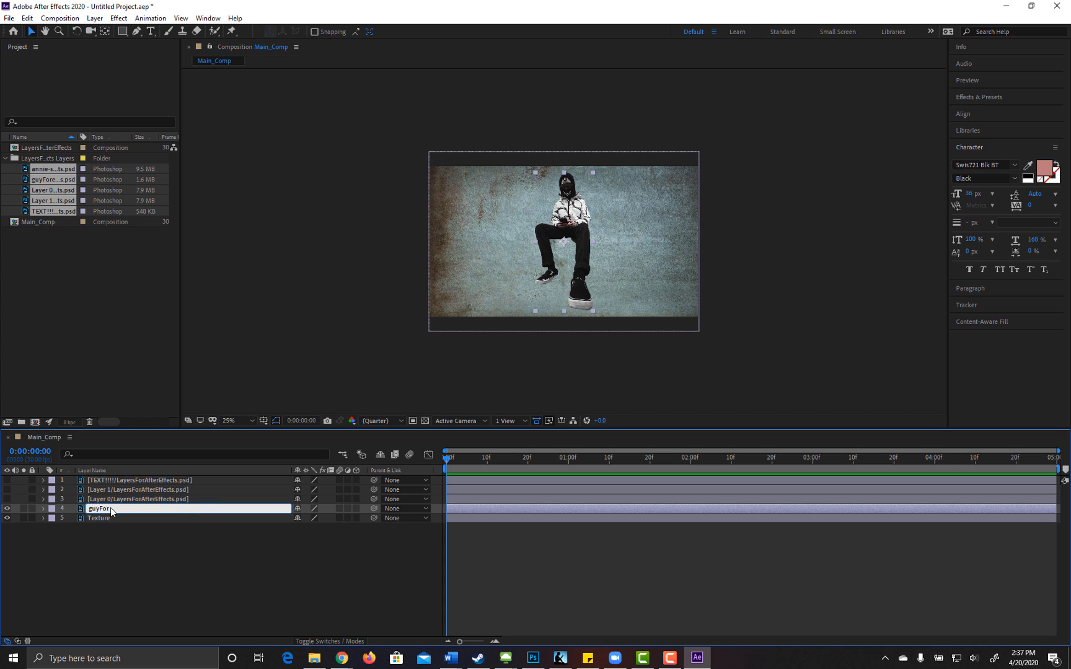
text(eshortened)
key(Return)
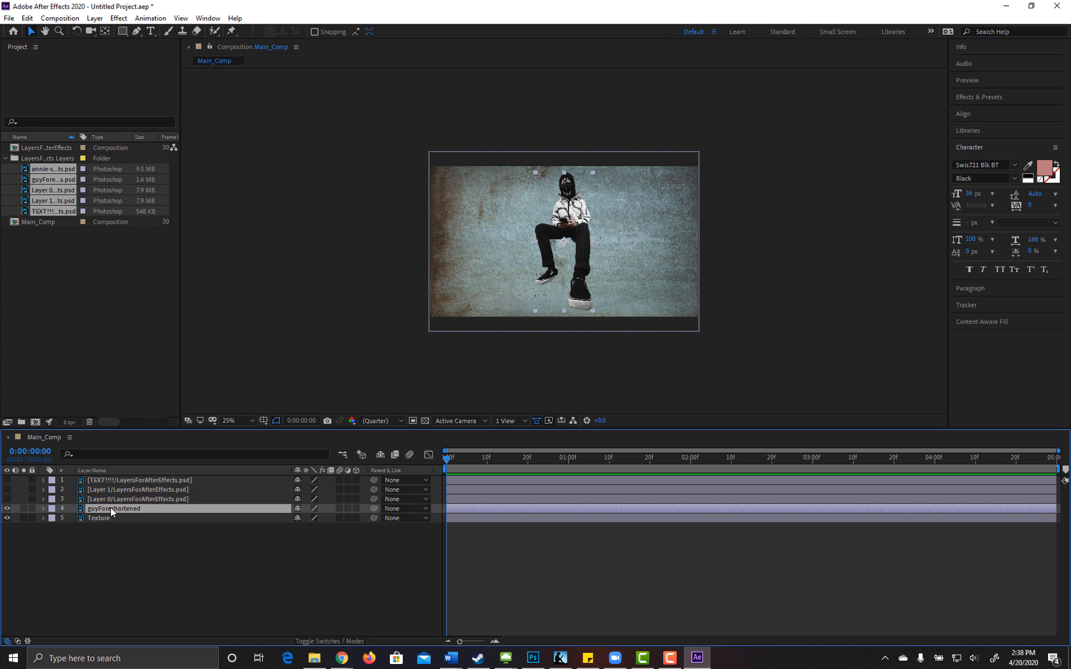
Step: Make the solid black Layer 0 visible to identify it, and delete it from Main_Comp
click(7, 499)
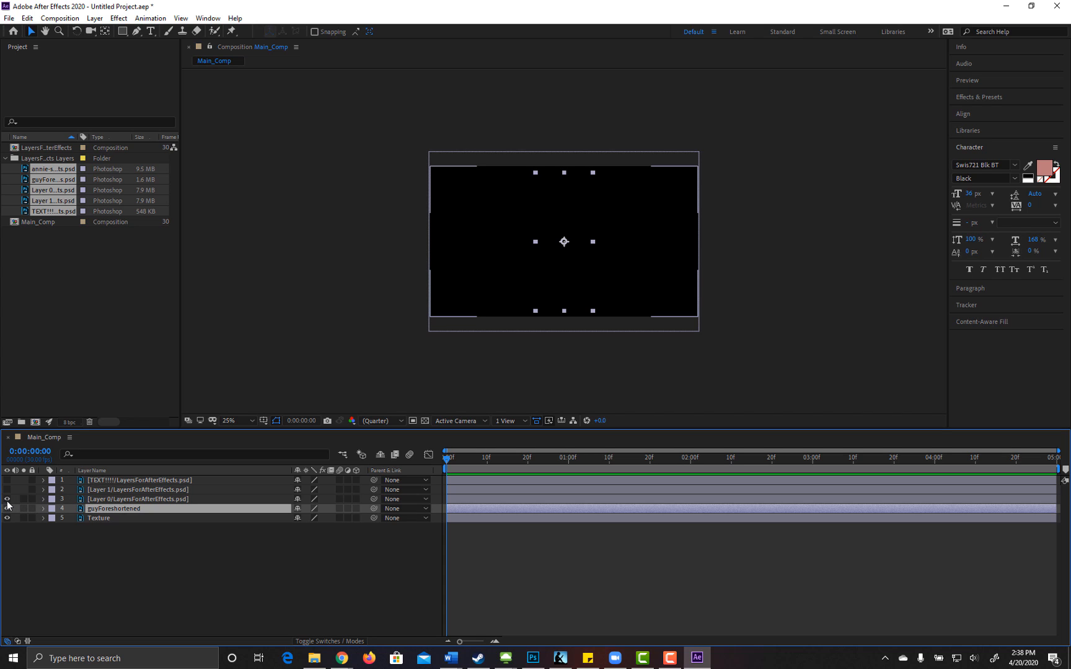
click(93, 500)
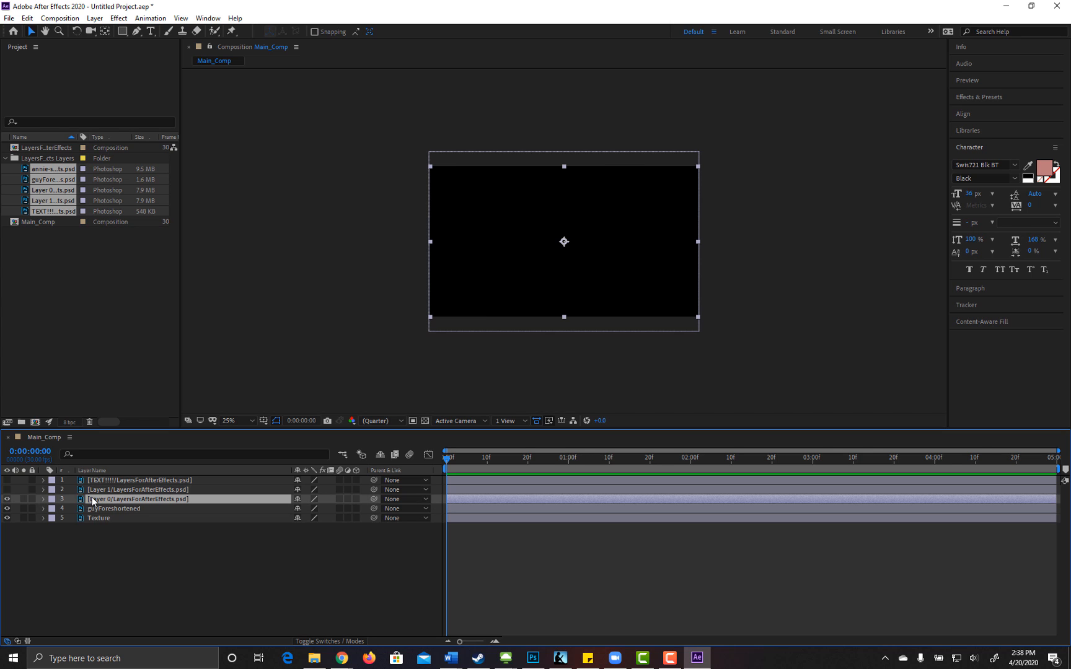
key(Delete)
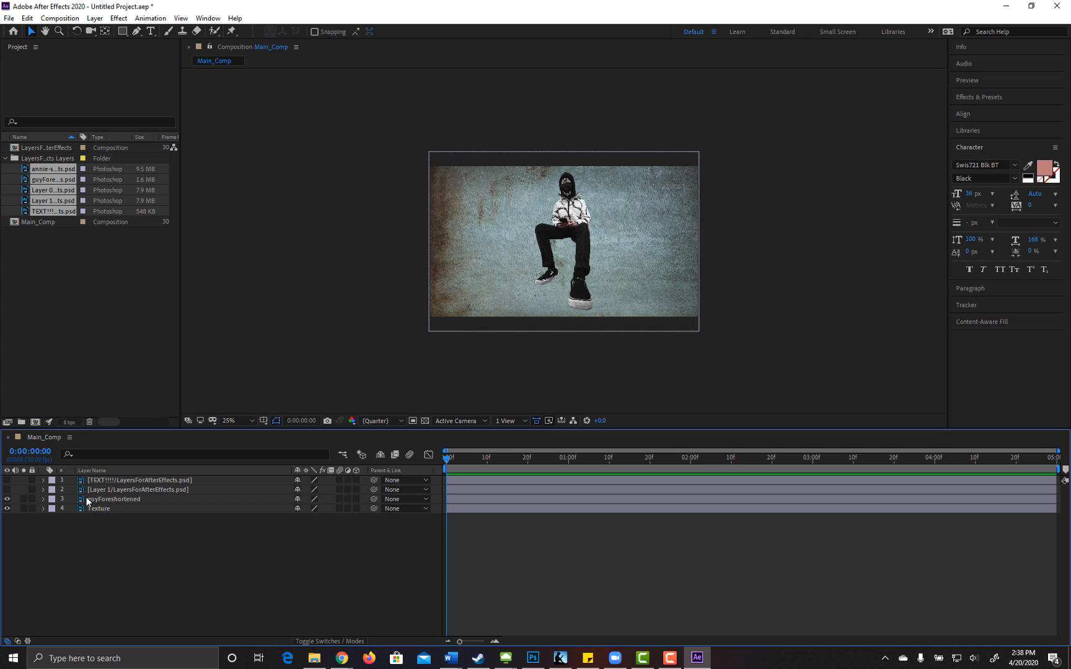
Step: Delete the solid white Layer 1 from Main_Comp and make the TEXT!!!! layer visible again
click(7, 489)
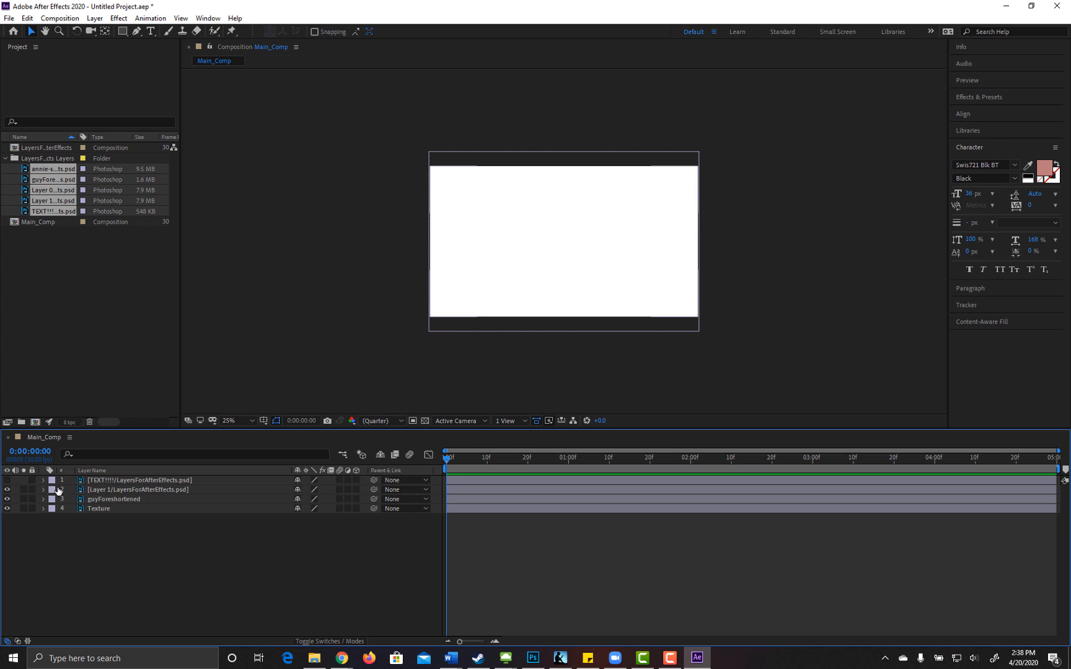
click(102, 490)
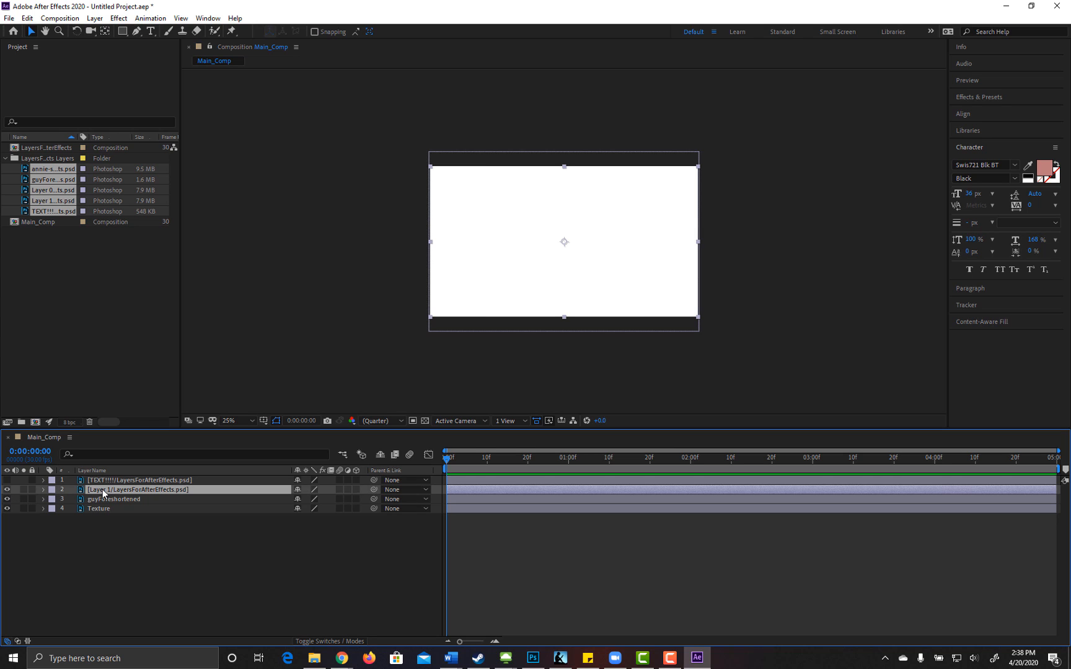
key(Delete)
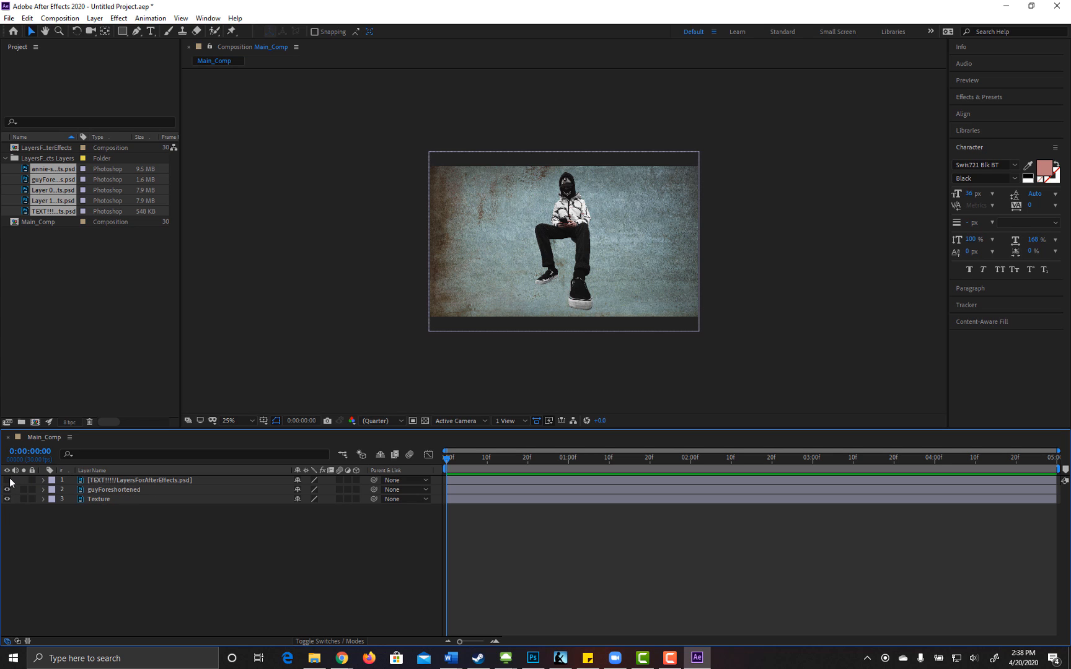
click(9, 481)
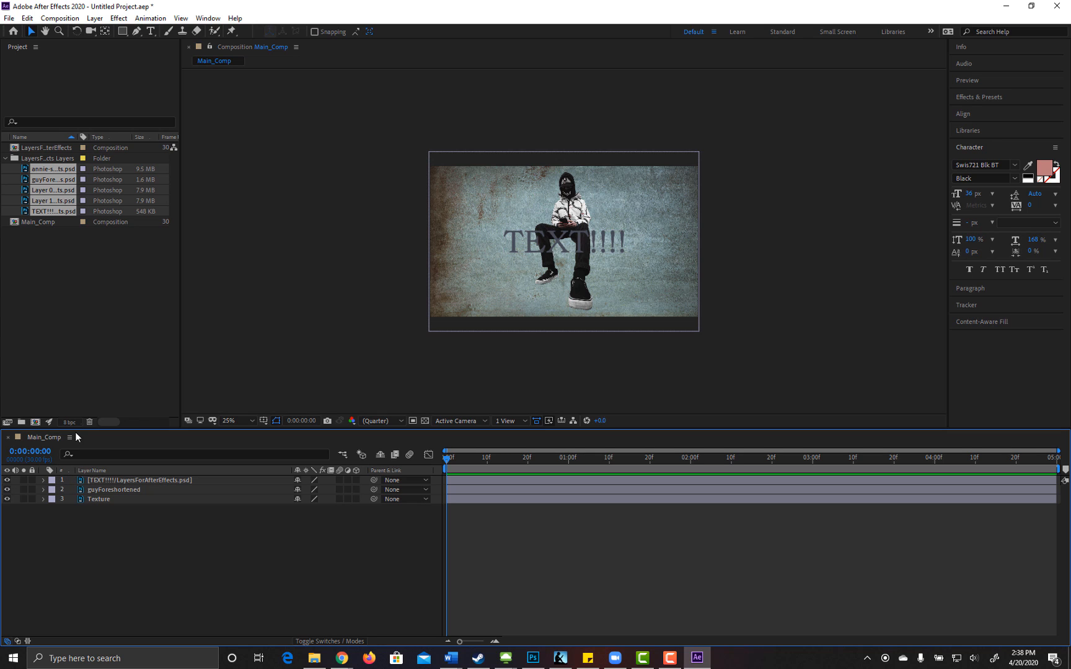
click(106, 482)
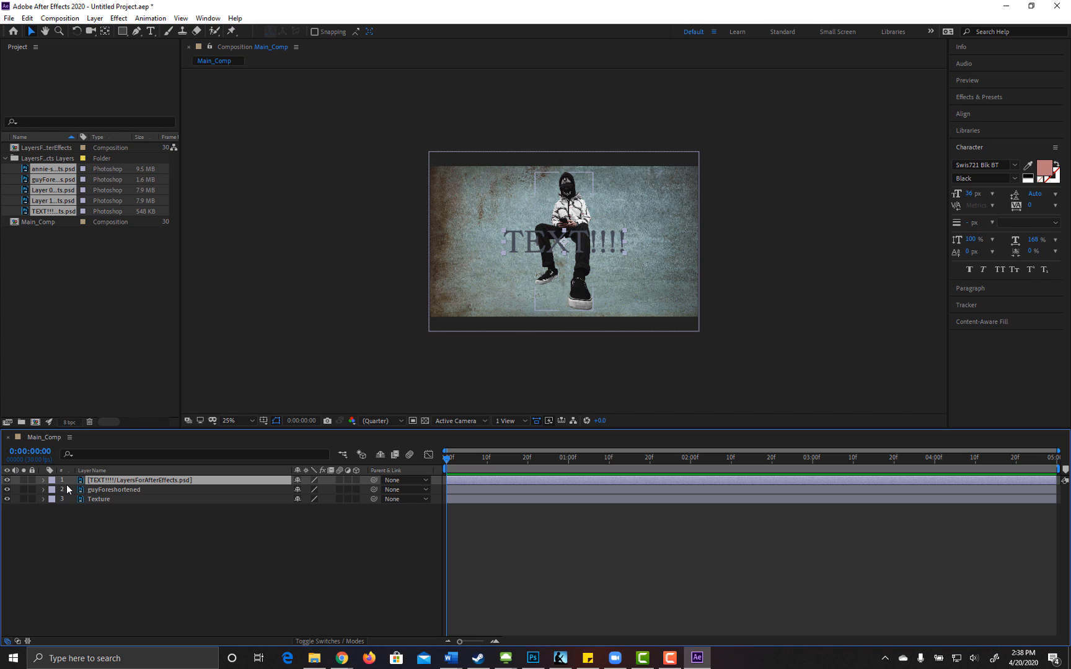
Step: Save the project as LayersFromPhotoshop in the Week_12 Images folder, as an Adobe After Effects Project
click(9, 18)
mouse_move(47, 139)
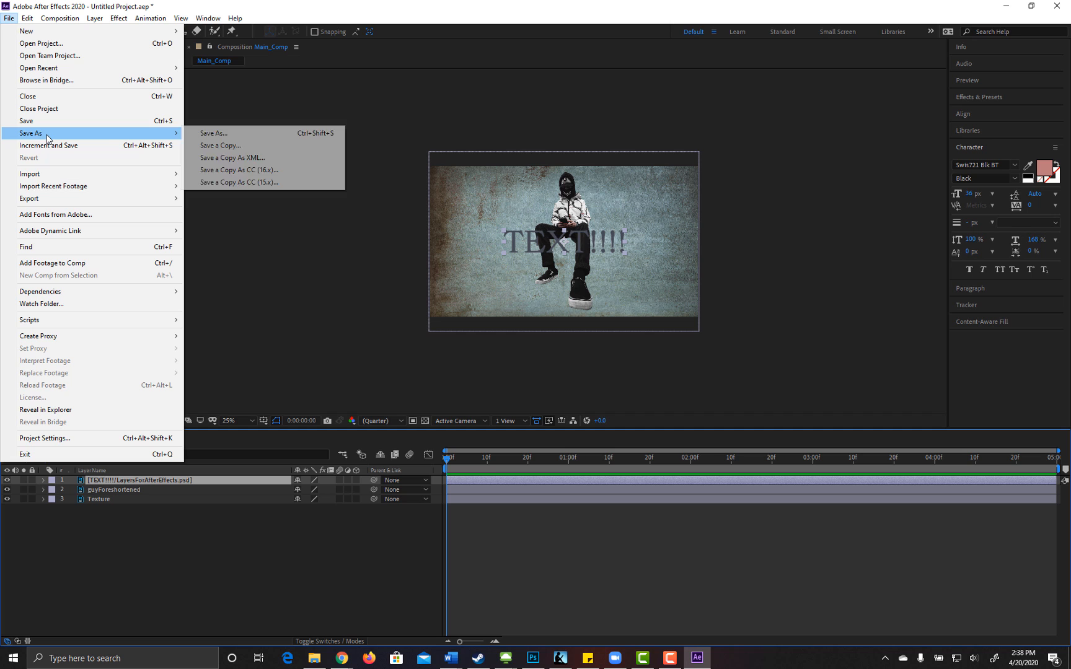
click(224, 134)
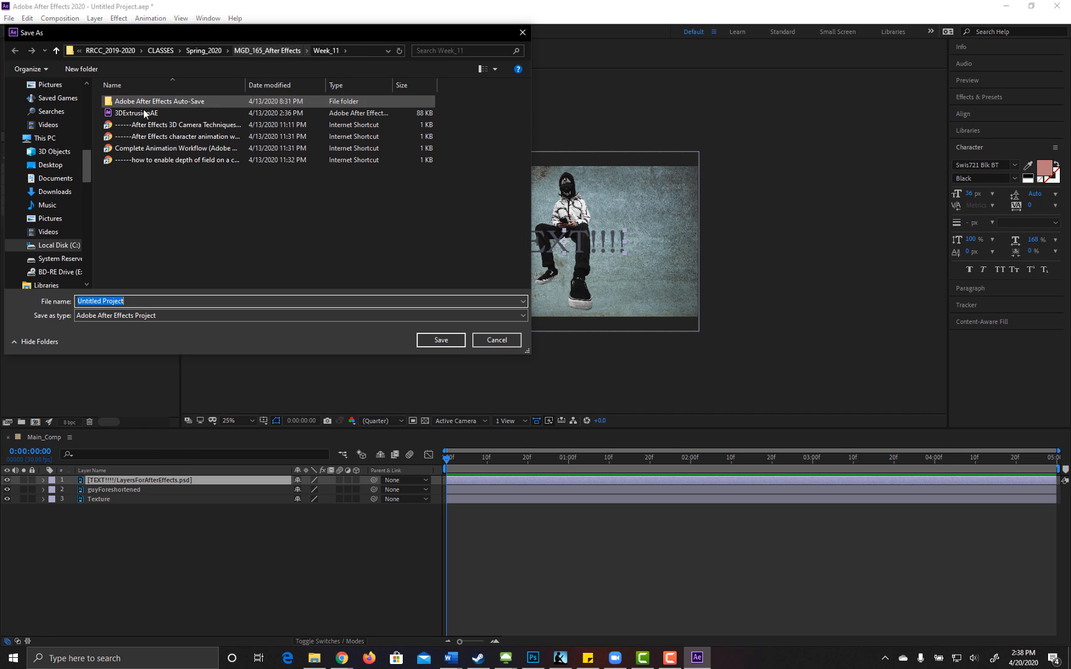
scroll(89, 105, up, 5)
scroll(89, 104, up, 2)
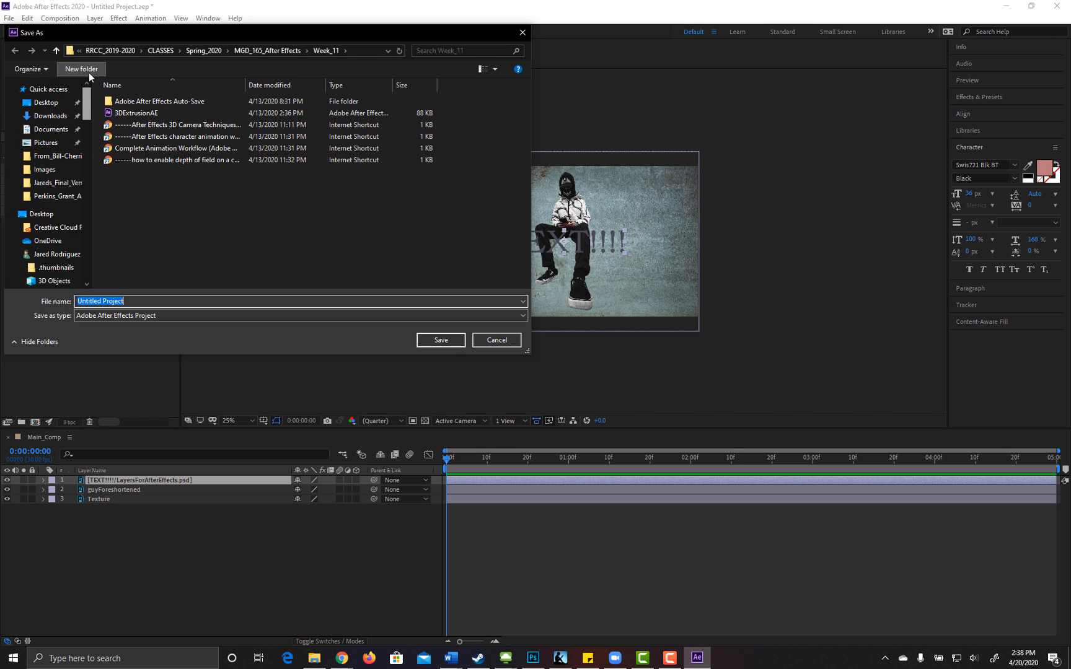
click(47, 173)
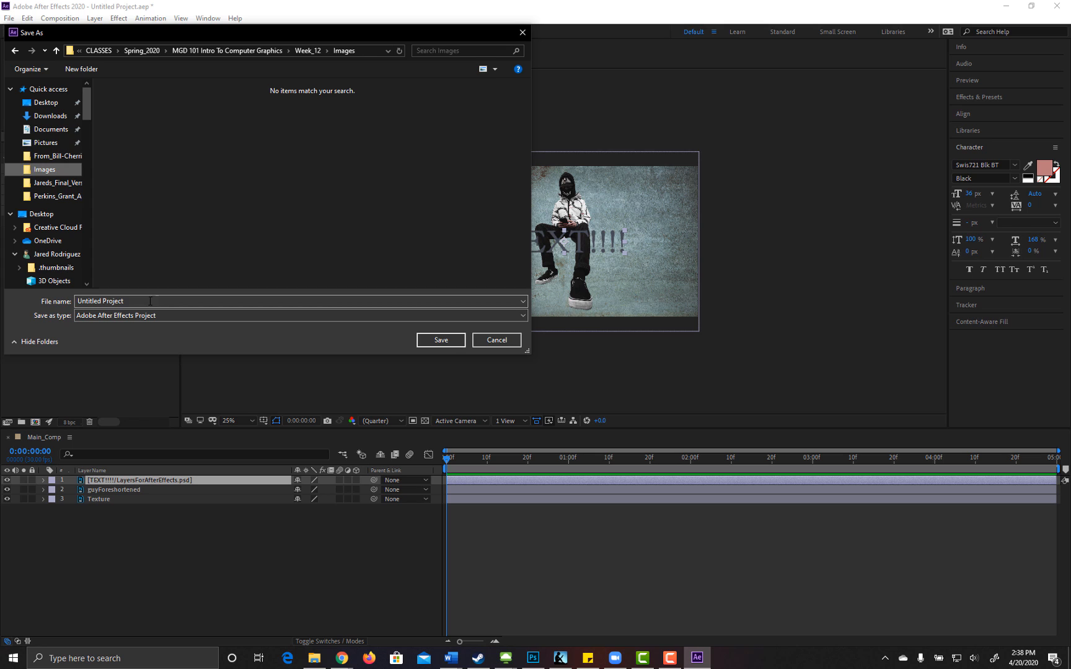
drag(148, 302, 43, 293)
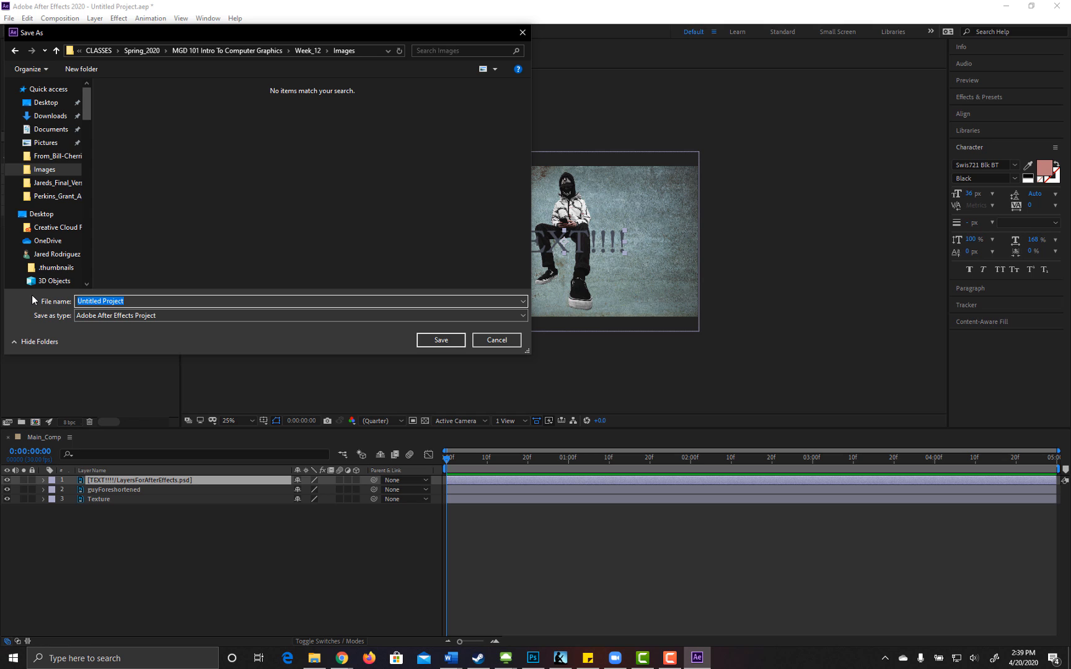
text(La)
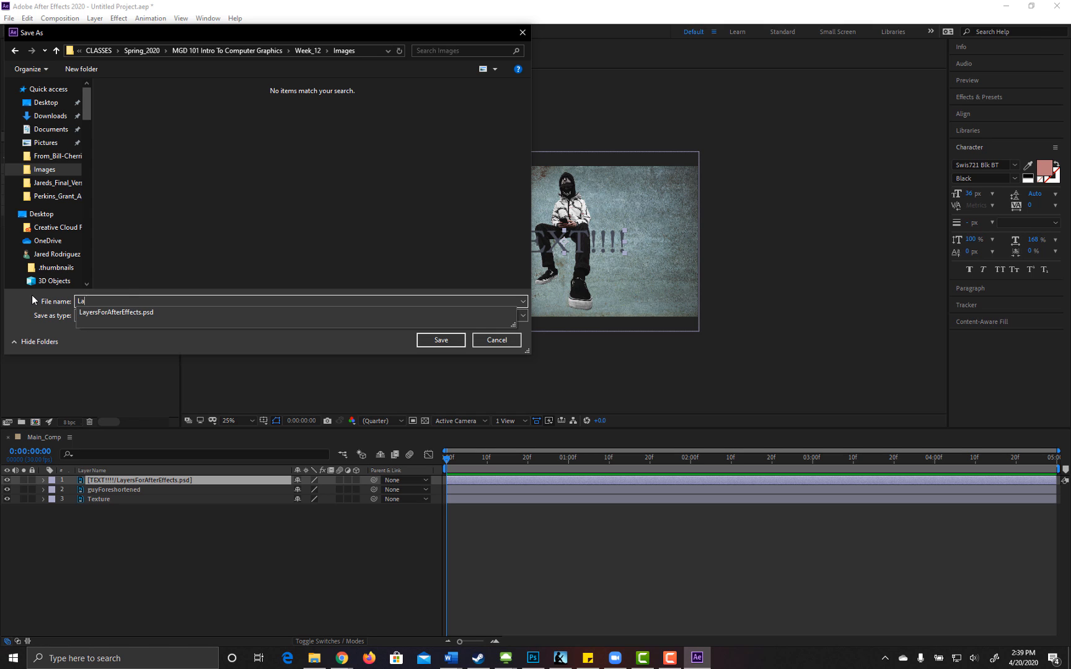
text(yersFrom)
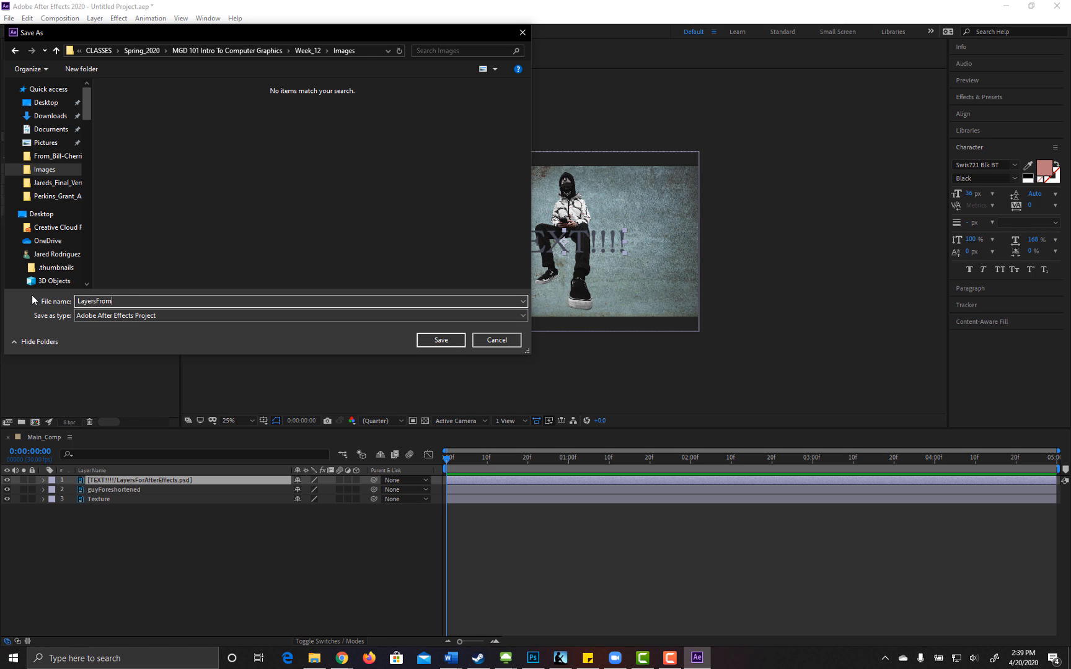
text(Photoshop)
click(456, 343)
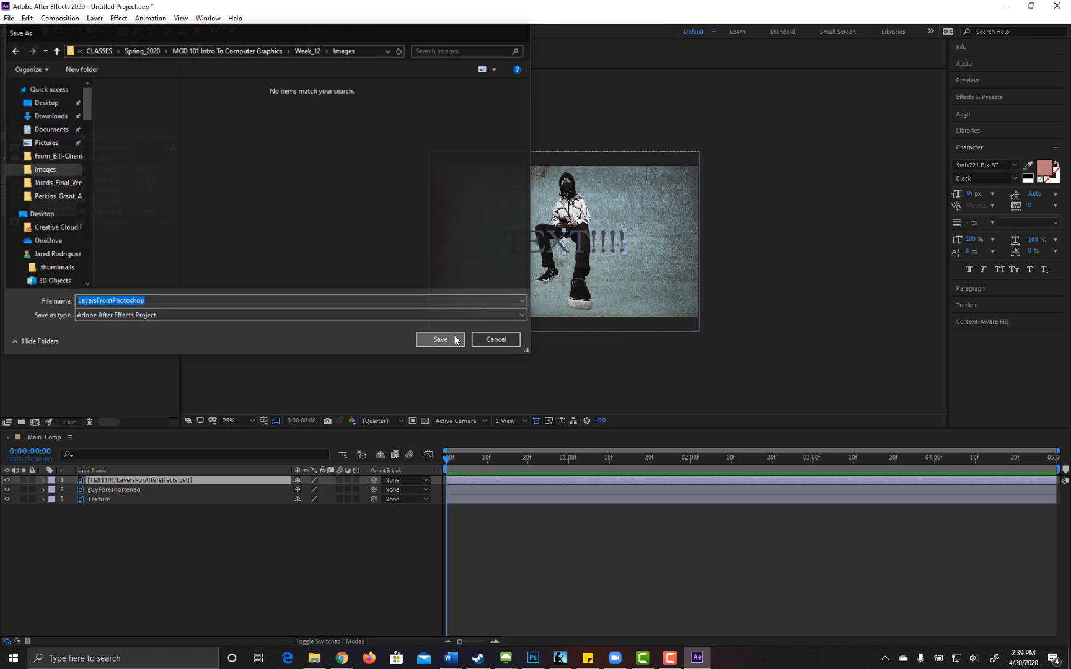